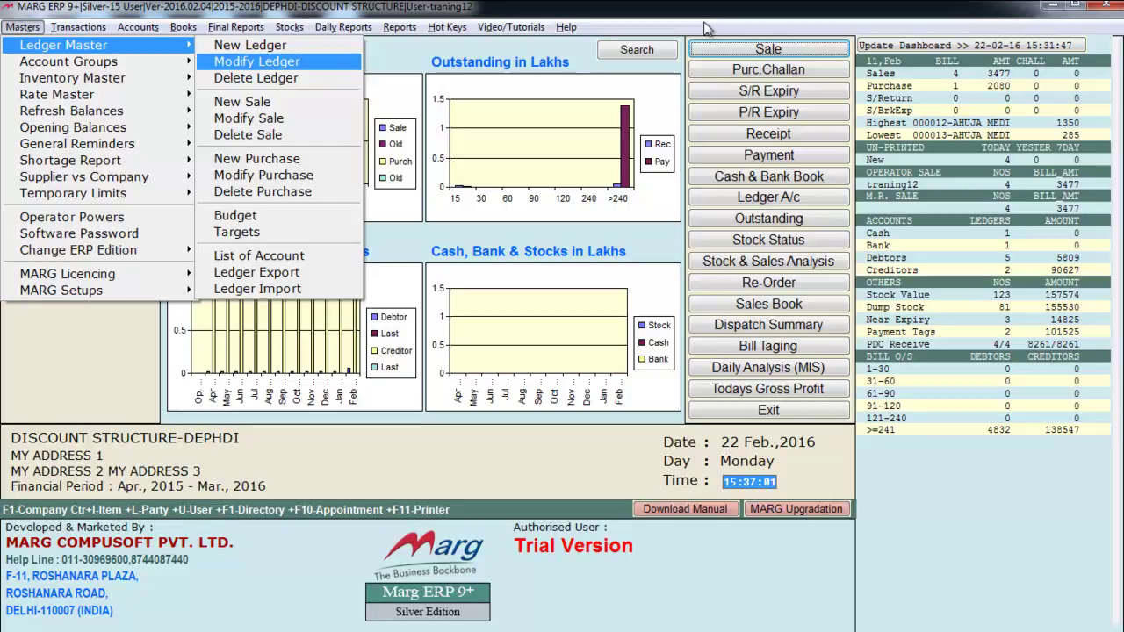
Open the ledger detail form of AHUJA MEDICINE CENTRE for modification
{"action": "key", "text": "Return"}
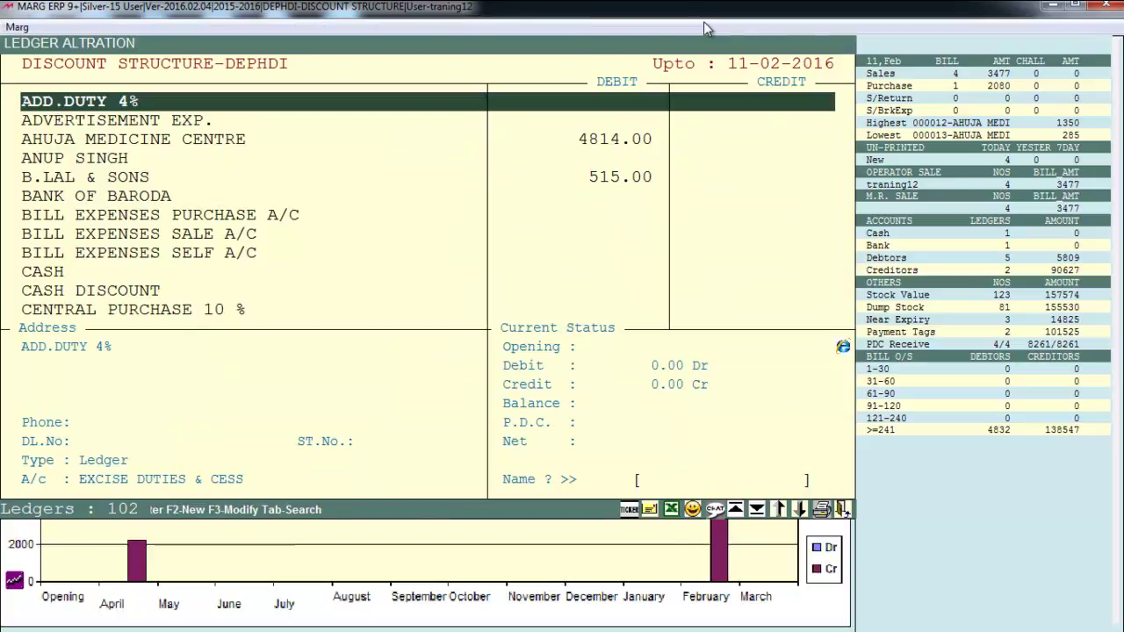
{"action": "key", "text": "Down"}
{"action": "key", "text": "Down"}
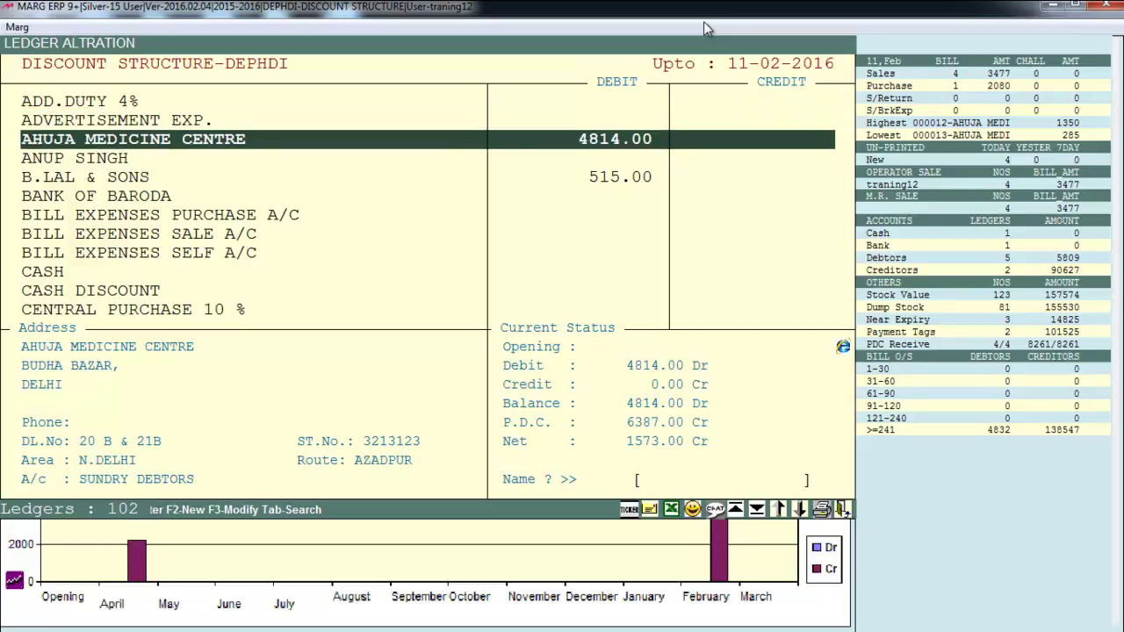
{"action": "key", "text": "Return"}
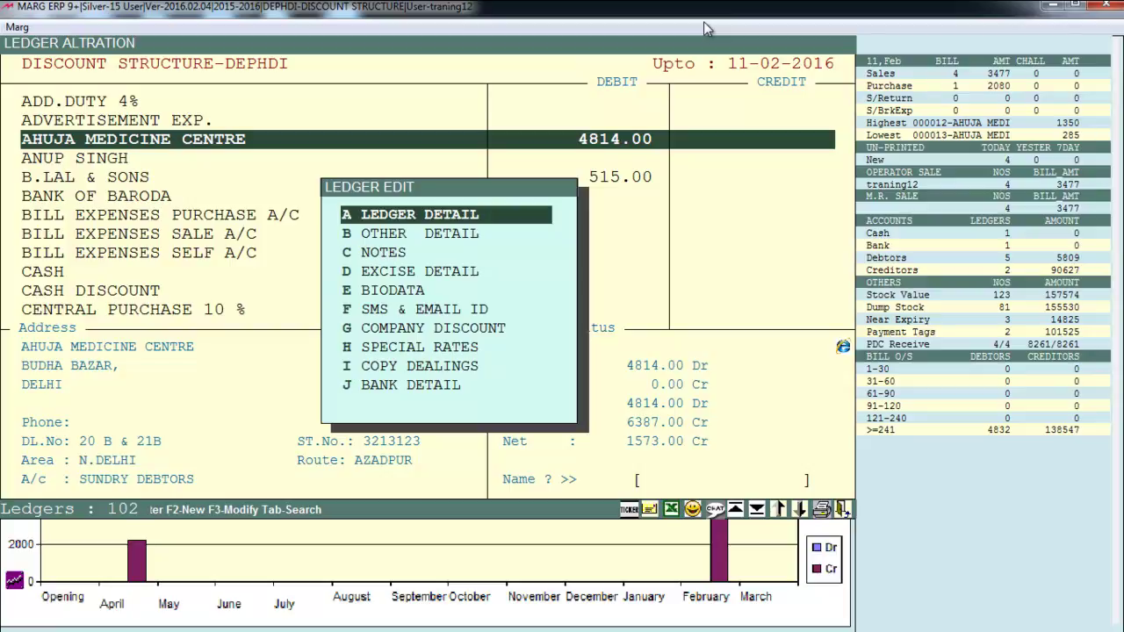
{"action": "key", "text": "Return"}
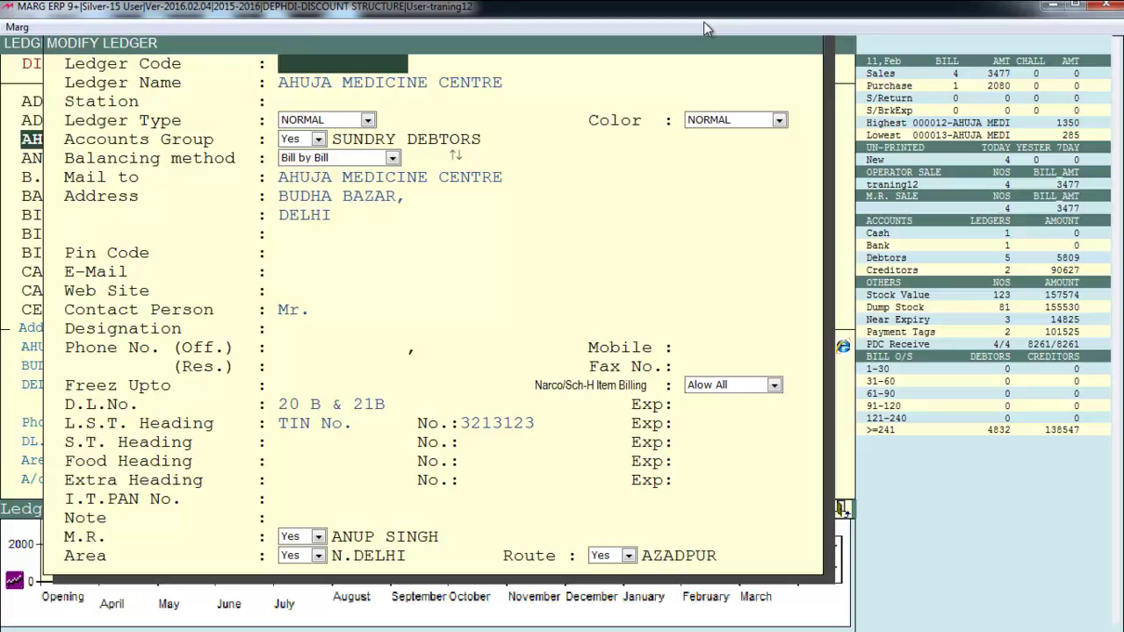
Examine the Ledger Type options NORMAL and PROHIBITED, leaving the ledger on NORMAL
{"action": "key", "text": "Return"}
{"action": "key", "text": "Return"}
{"action": "key", "text": "Return"}
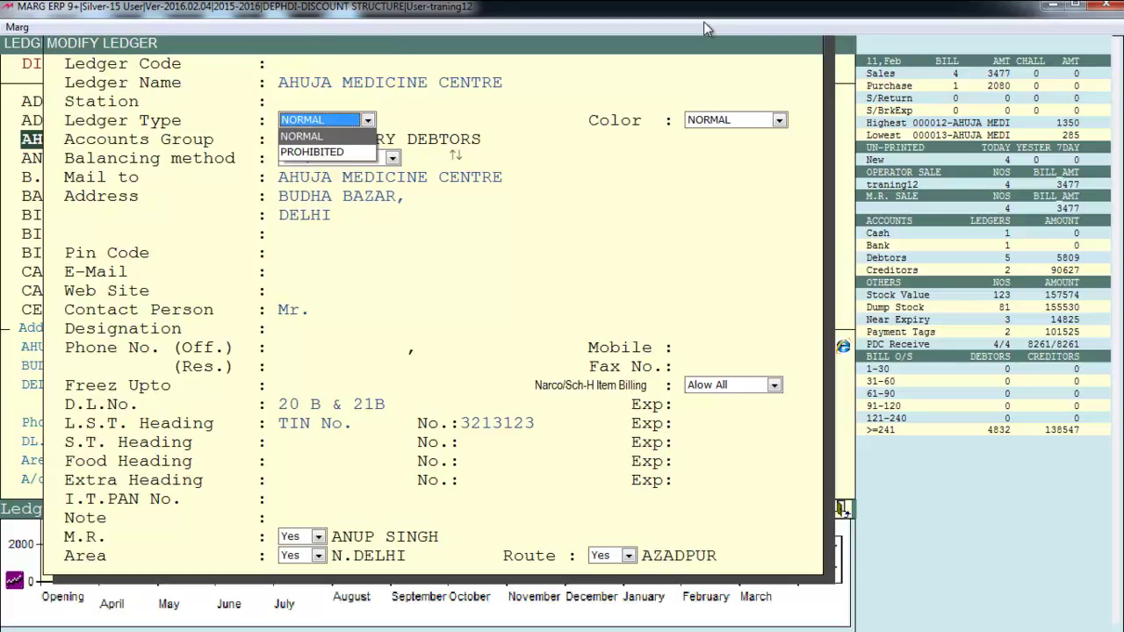
{"action": "key", "text": "Down"}
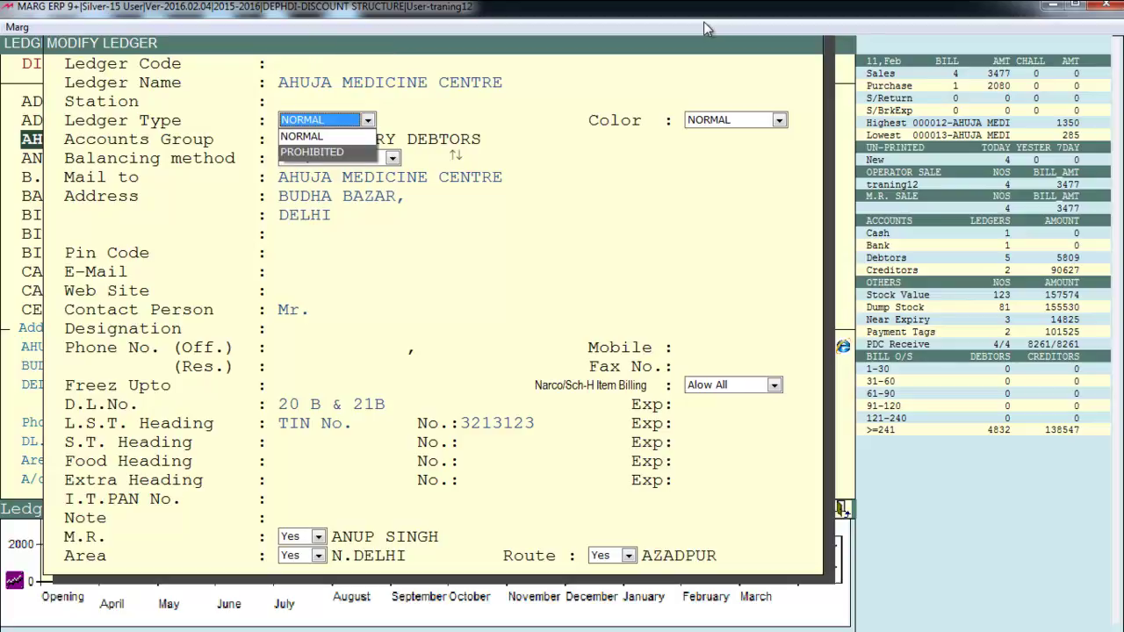
{"action": "key", "text": "Up"}
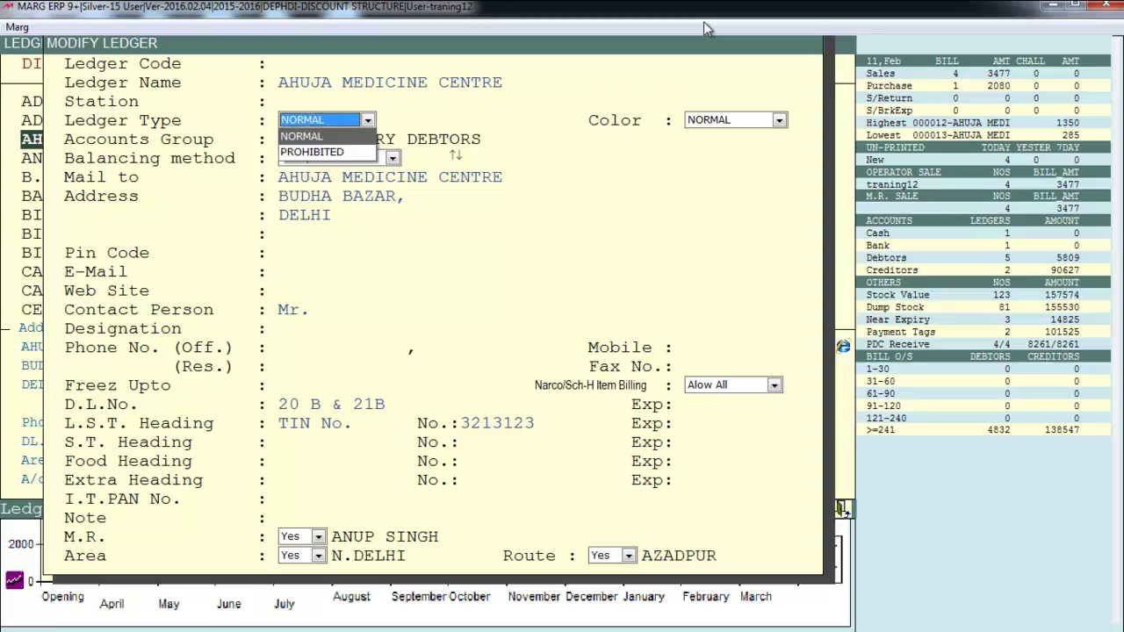
{"action": "key", "text": "Down"}
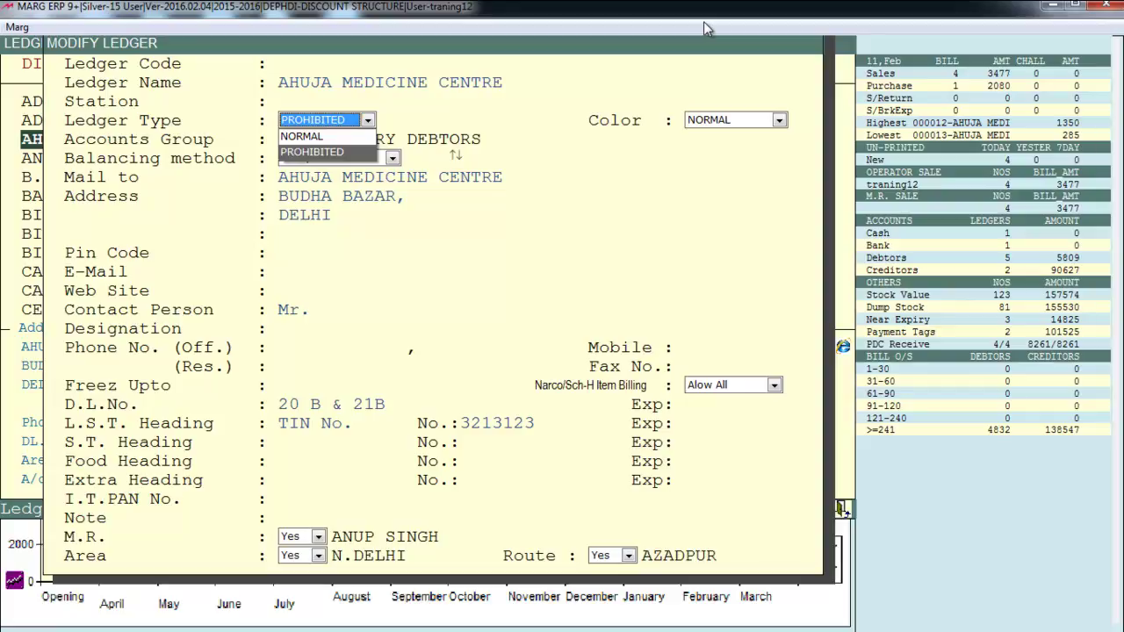
{"action": "key", "text": "Up"}
Go through the ledger's group, address and contact fields as far as the Freez Upto field
{"action": "key", "text": "Return"}
{"action": "key", "text": "Return"}
{"action": "key", "text": "Return"}
{"action": "key", "text": "Return"}
{"action": "key", "text": "Return"}
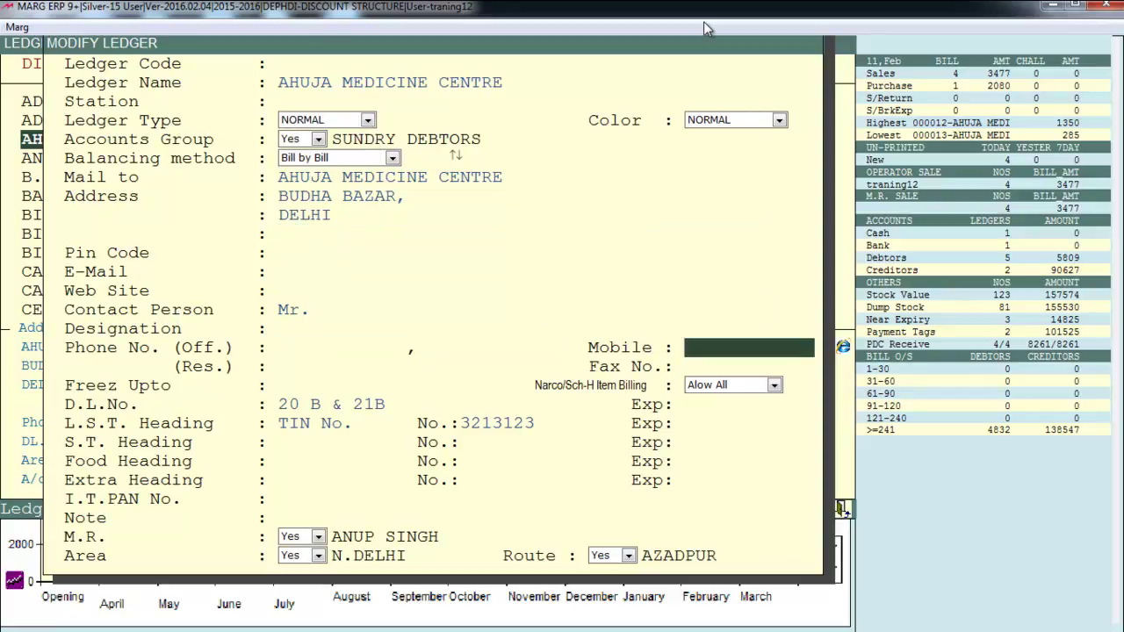
{"action": "key", "text": "Return"}
{"action": "key", "text": "Return"}
{"action": "key", "text": "Return"}
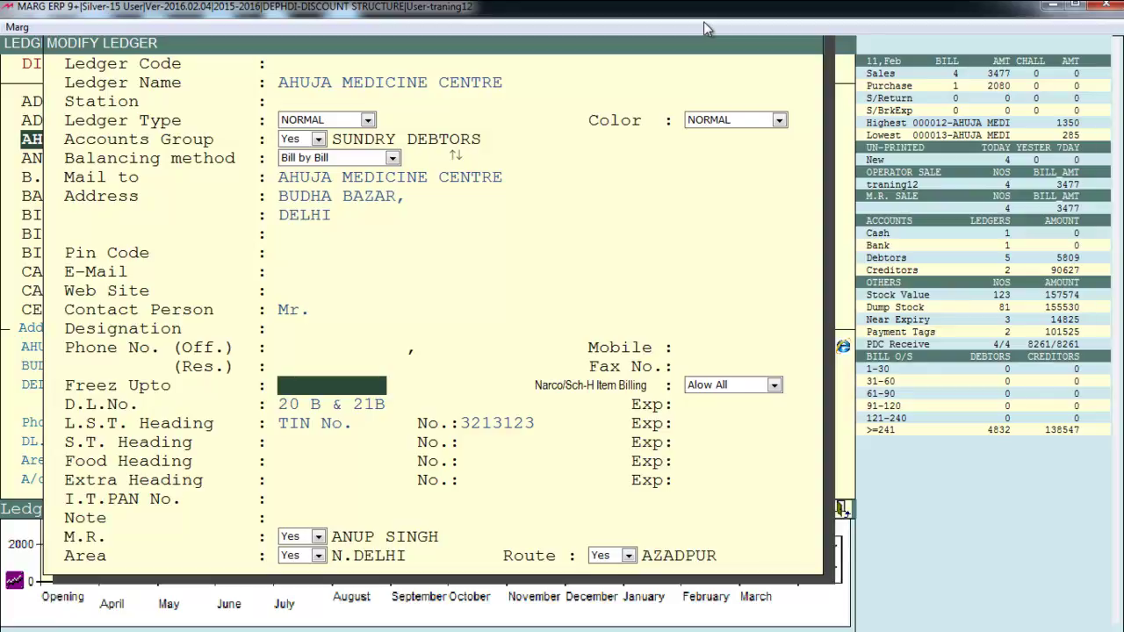
Examine the Narco/Sch-H Item Billing options, from Allow All through the various Ban choices
{"action": "key", "text": "Return"}
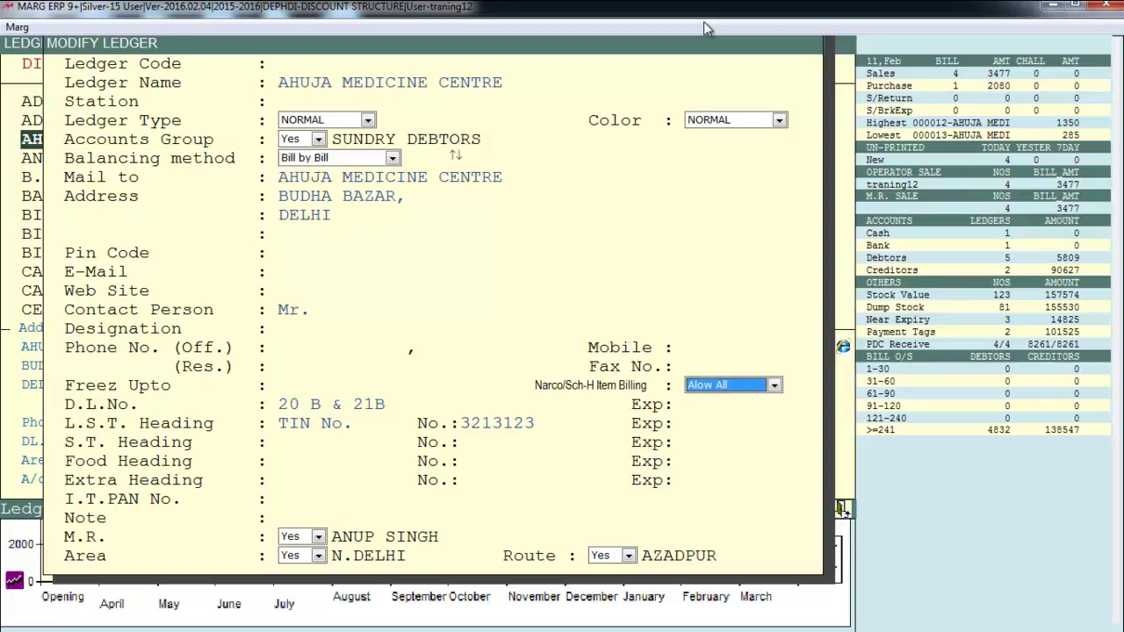
{"action": "key", "text": "space"}
{"action": "key", "text": "Up"}
{"action": "key", "text": "Up"}
{"action": "key", "text": "Up"}
{"action": "key", "text": "Up"}
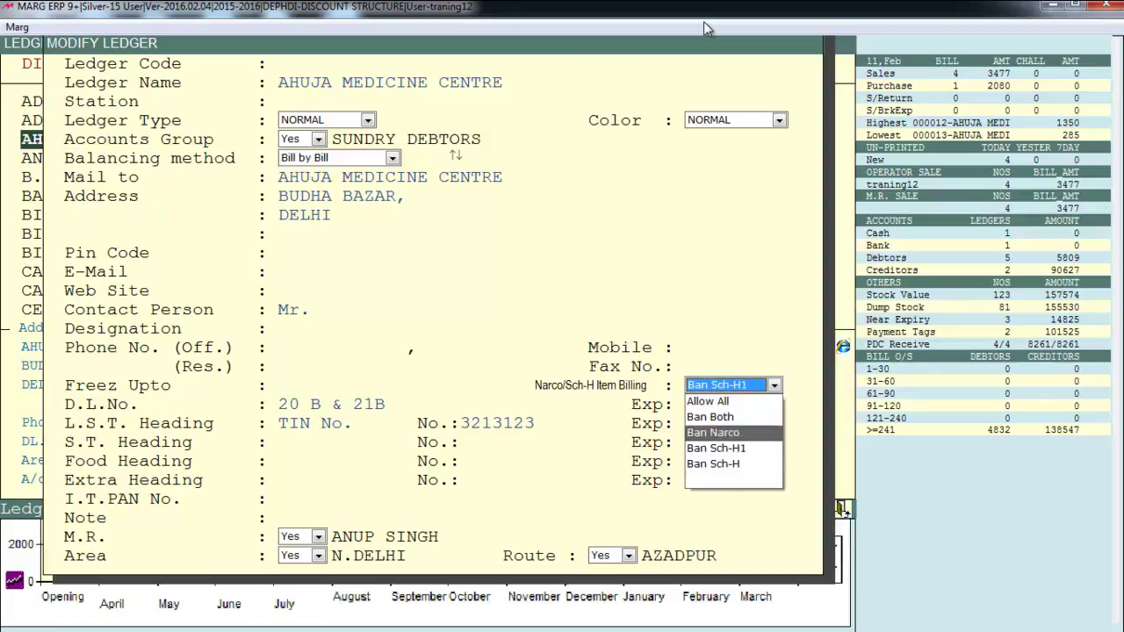
{"action": "key", "text": "Down"}
{"action": "key", "text": "Down"}
{"action": "key", "text": "Down"}
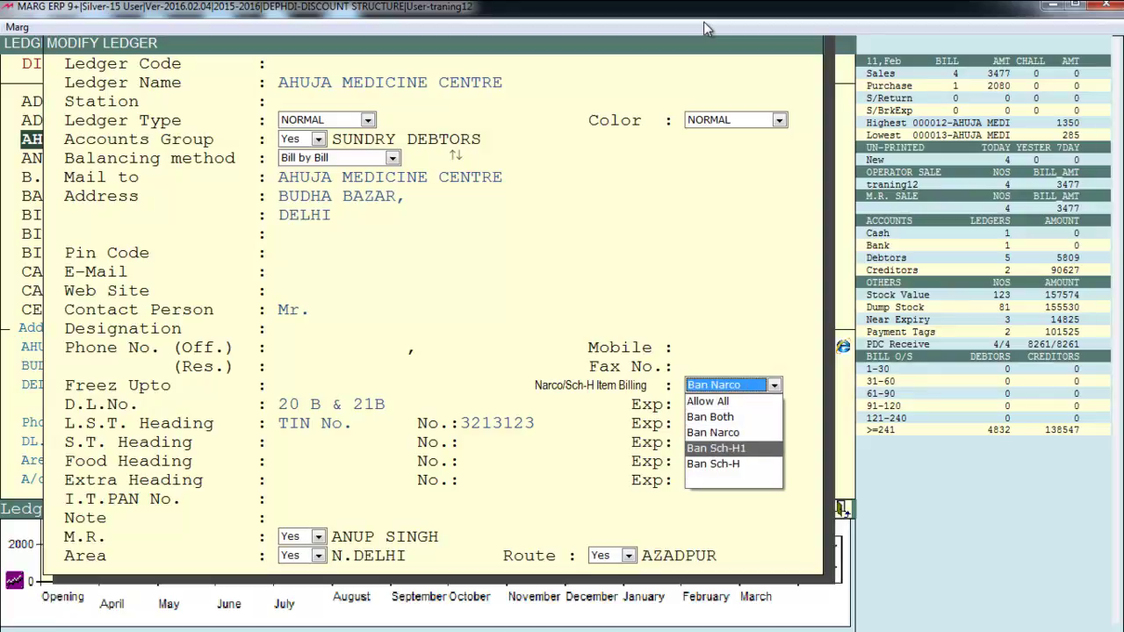
{"action": "key", "text": "Down"}
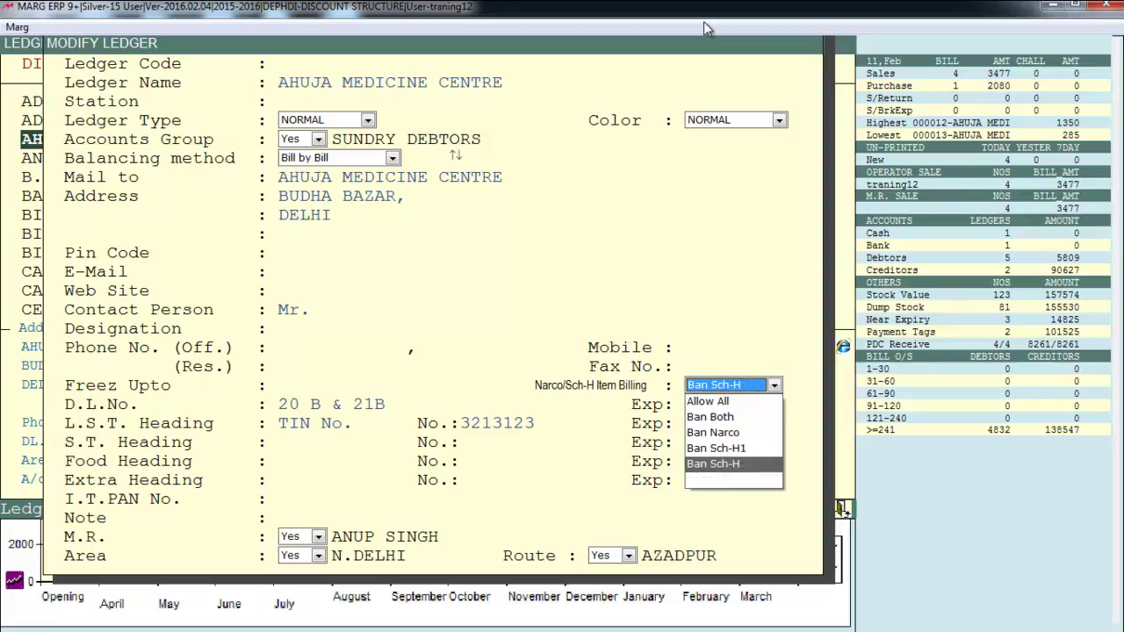
{"action": "key", "text": "Up"}
{"action": "key", "text": "Up"}
{"action": "key", "text": "Up"}
{"action": "key", "text": "Up"}
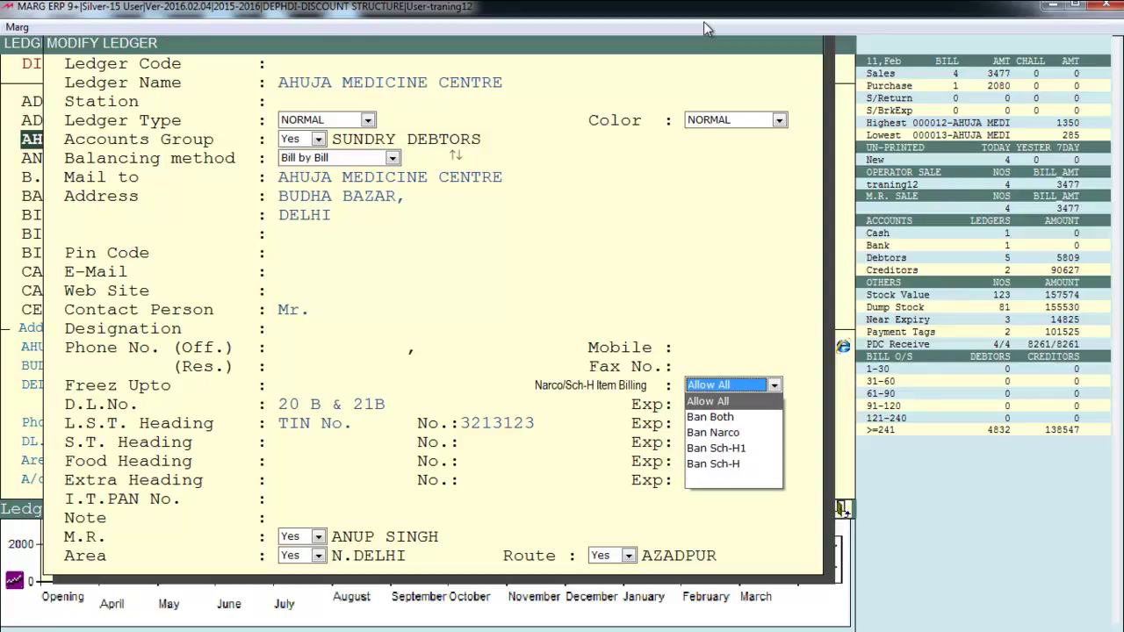
{"action": "key", "text": "Down"}
{"action": "key", "text": "Down"}
{"action": "key", "text": "Down"}
{"action": "key", "text": "Down"}
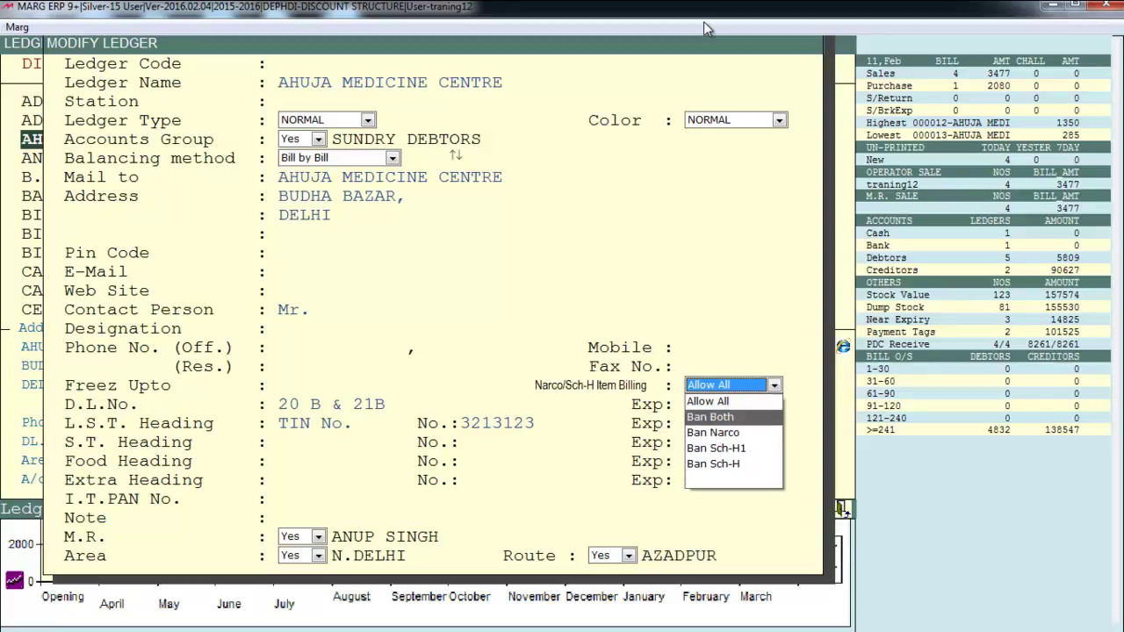
{"action": "key", "text": "Up"}
{"action": "key", "text": "Up"}
{"action": "key", "text": "Up"}
{"action": "key", "text": "Up"}
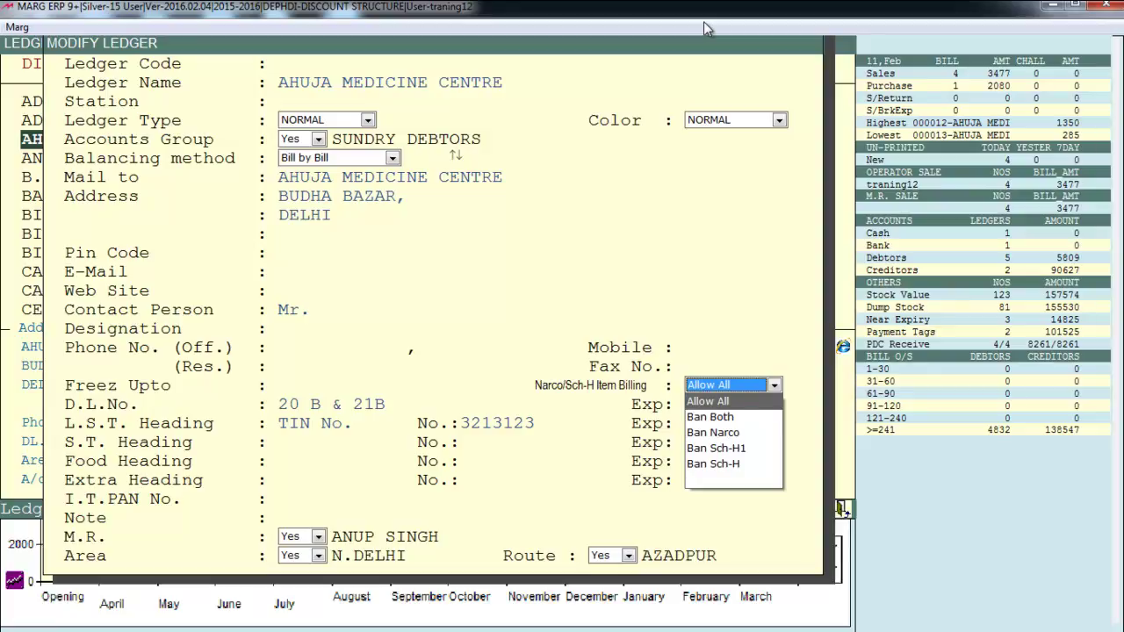
Set the ledger's Narco/Sch-H Item Billing to Ban Narco
{"action": "key", "text": "Return"}
{"action": "key", "text": "space"}
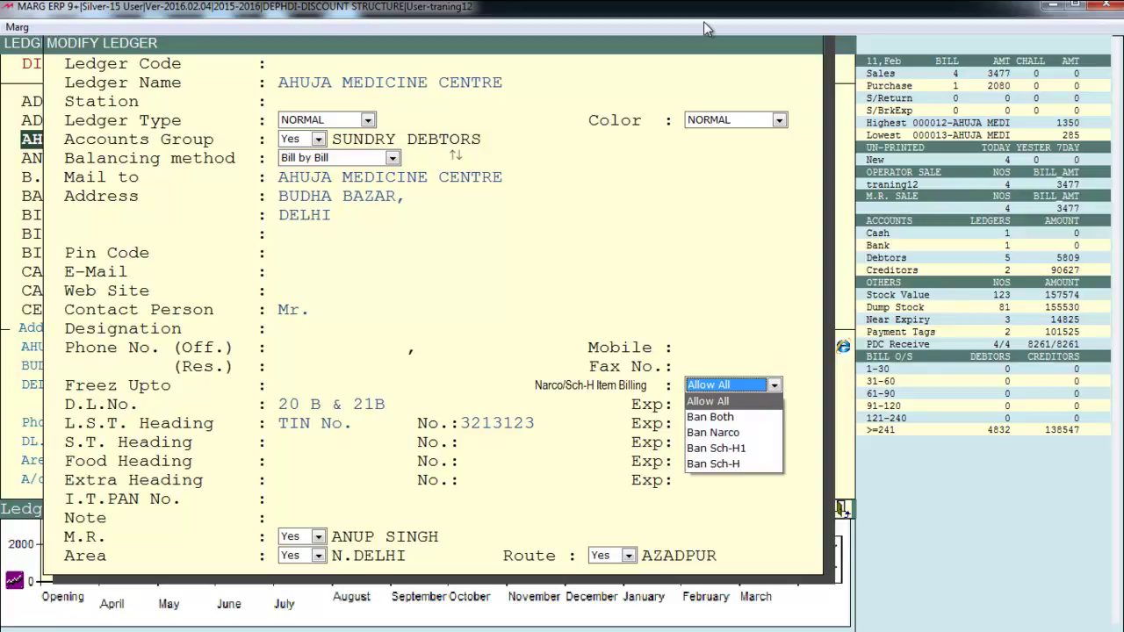
{"action": "key", "text": "Down"}
{"action": "key", "text": "Down"}
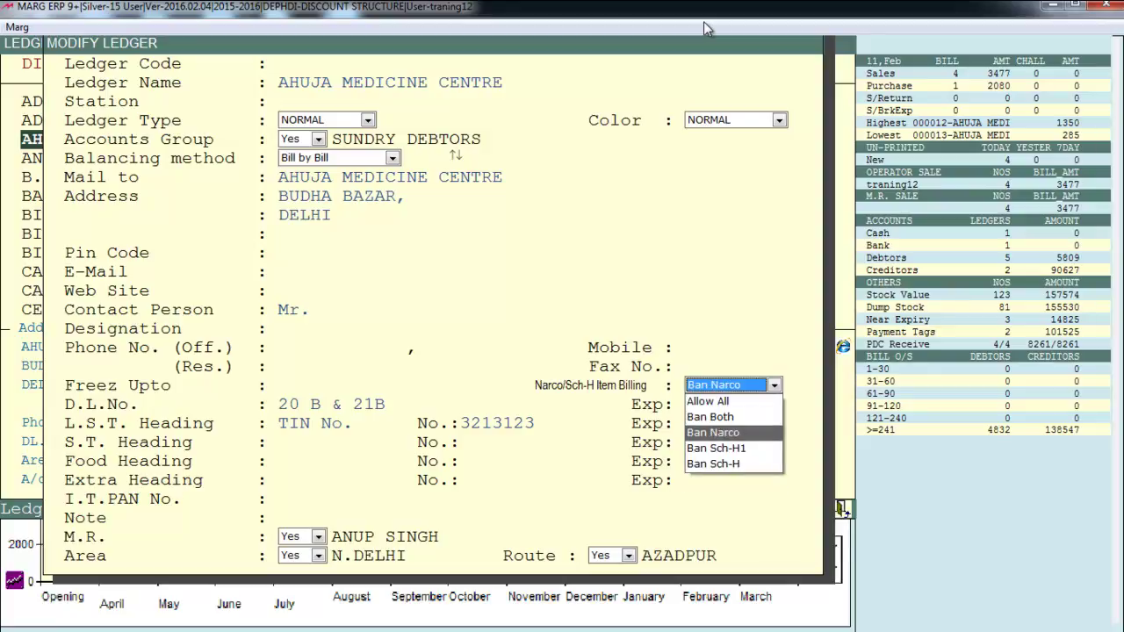
{"action": "key", "text": "Return"}
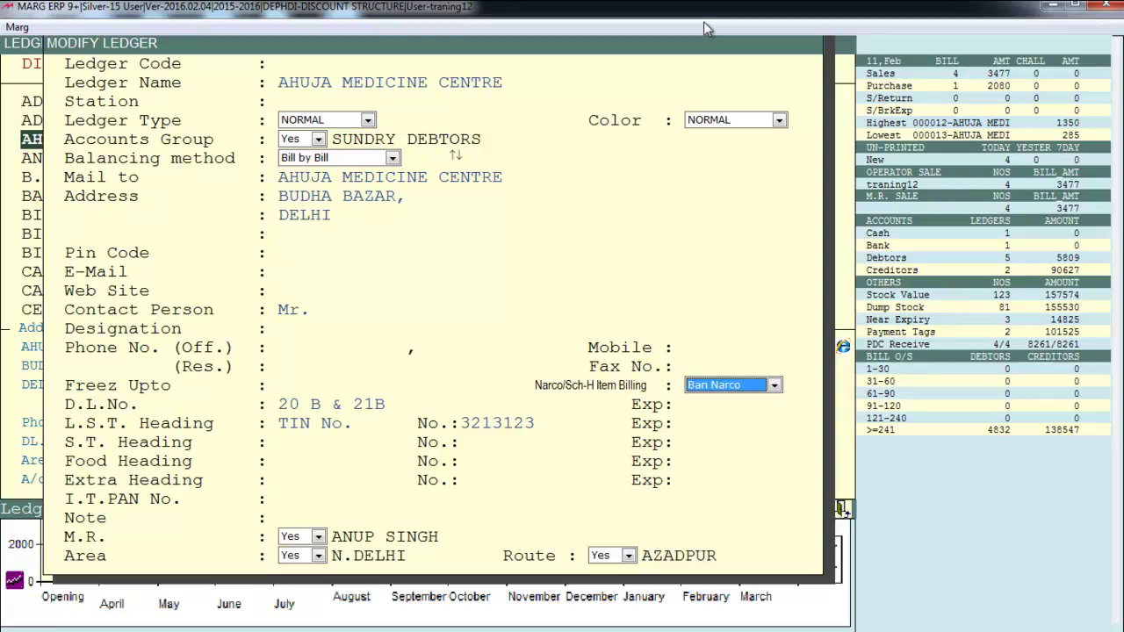
Go through the remaining licence, tax heading and note fields and return to the ledger edit options
{"action": "key", "text": "Return"}
{"action": "key", "text": "Return"}
{"action": "key", "text": "Return"}
{"action": "key", "text": "Return"}
{"action": "key", "text": "Return"}
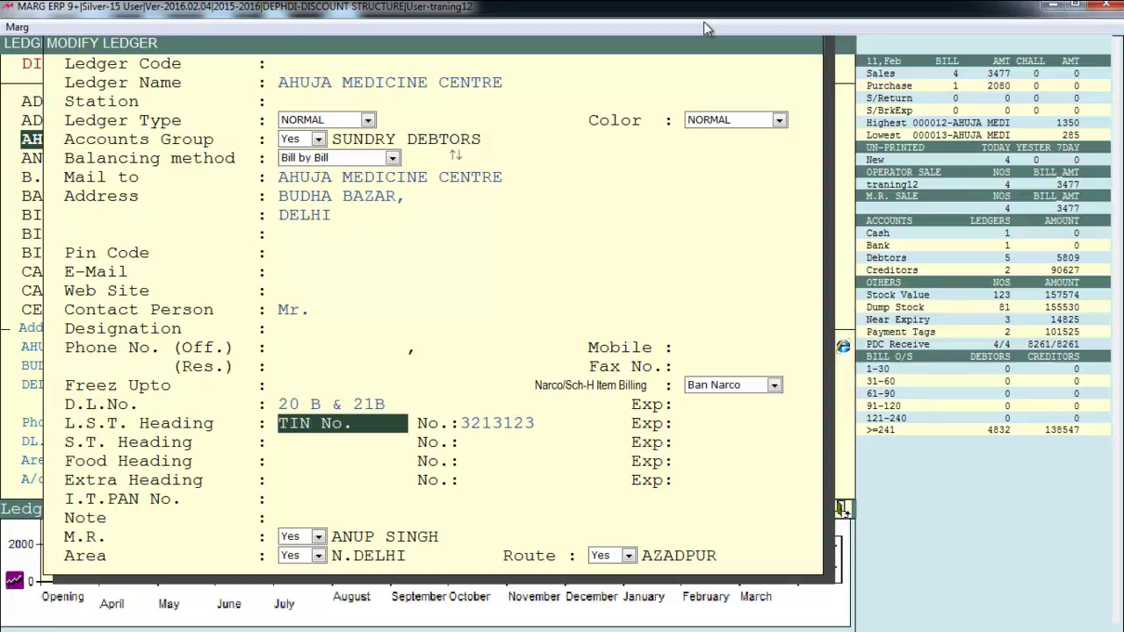
{"action": "key", "text": "Return"}
{"action": "key", "text": "Return"}
{"action": "key", "text": "Return"}
{"action": "key", "text": "Return"}
{"action": "key", "text": "Return"}
{"action": "key", "text": "Return"}
{"action": "key", "text": "Return"}
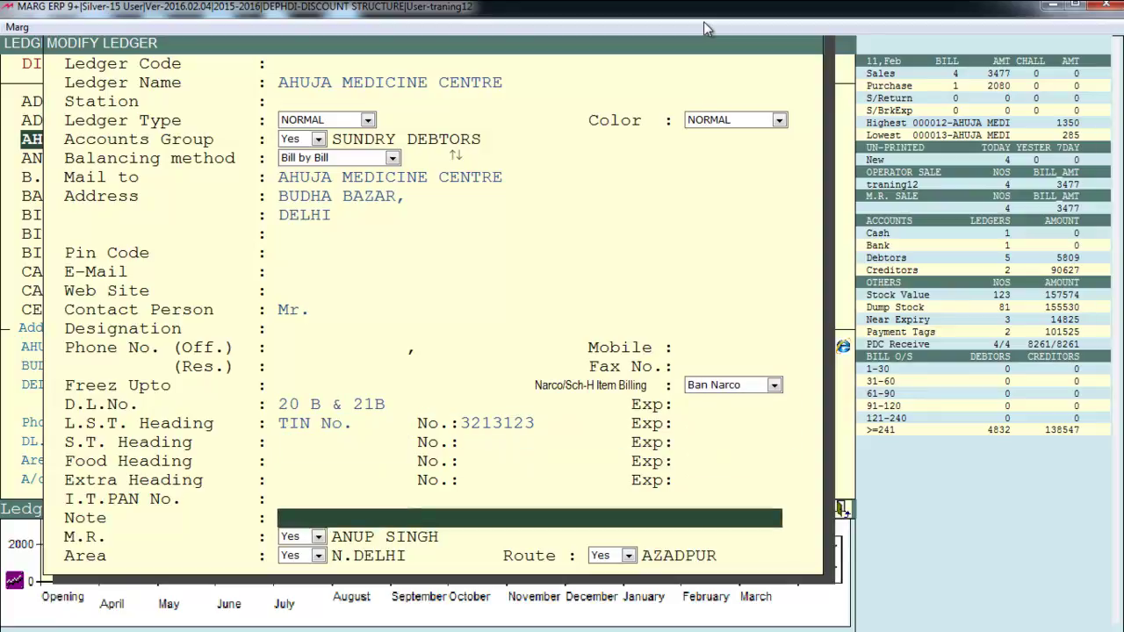
{"action": "key", "text": "Down"}
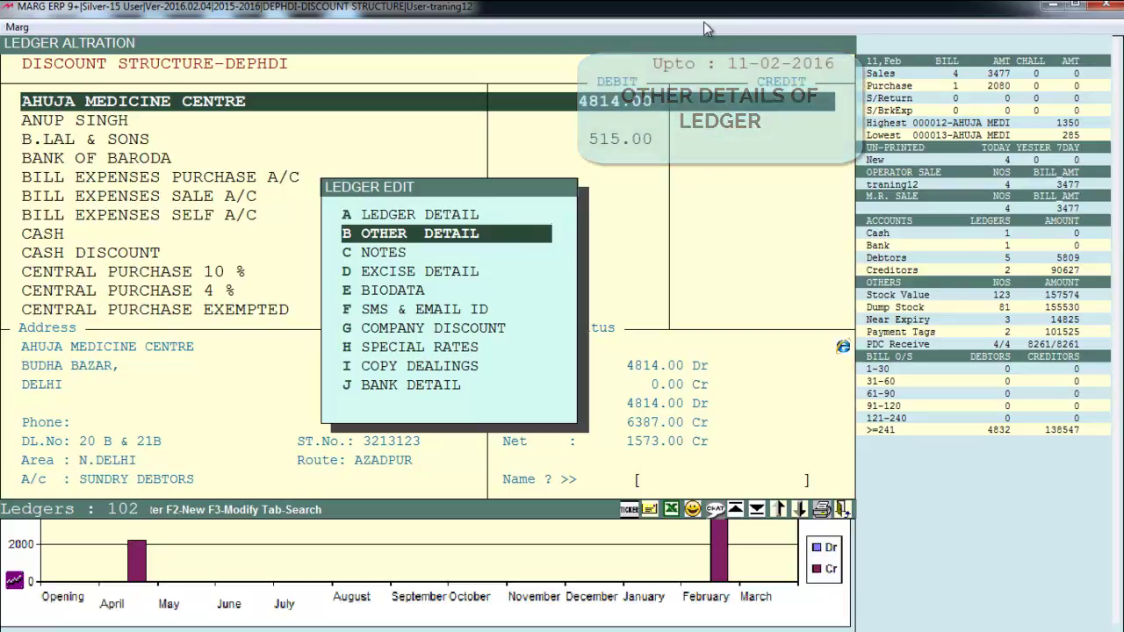
Open the ledger's Notes, examine the Notes Color Type options, and close the form without changes
{"action": "key", "text": "Down"}
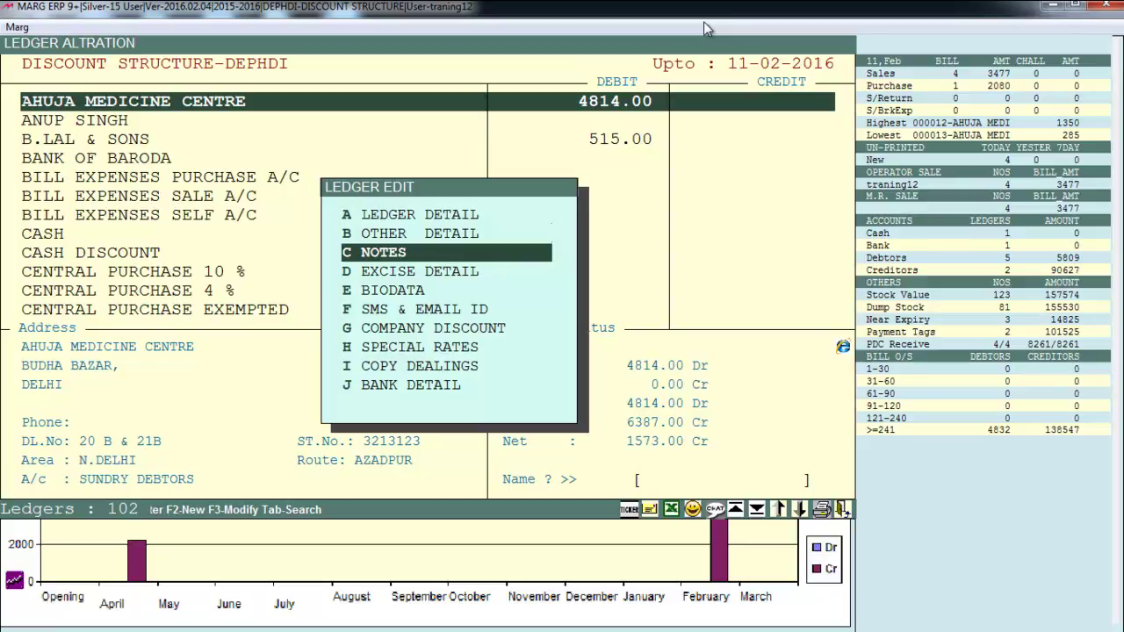
{"action": "key", "text": "Return"}
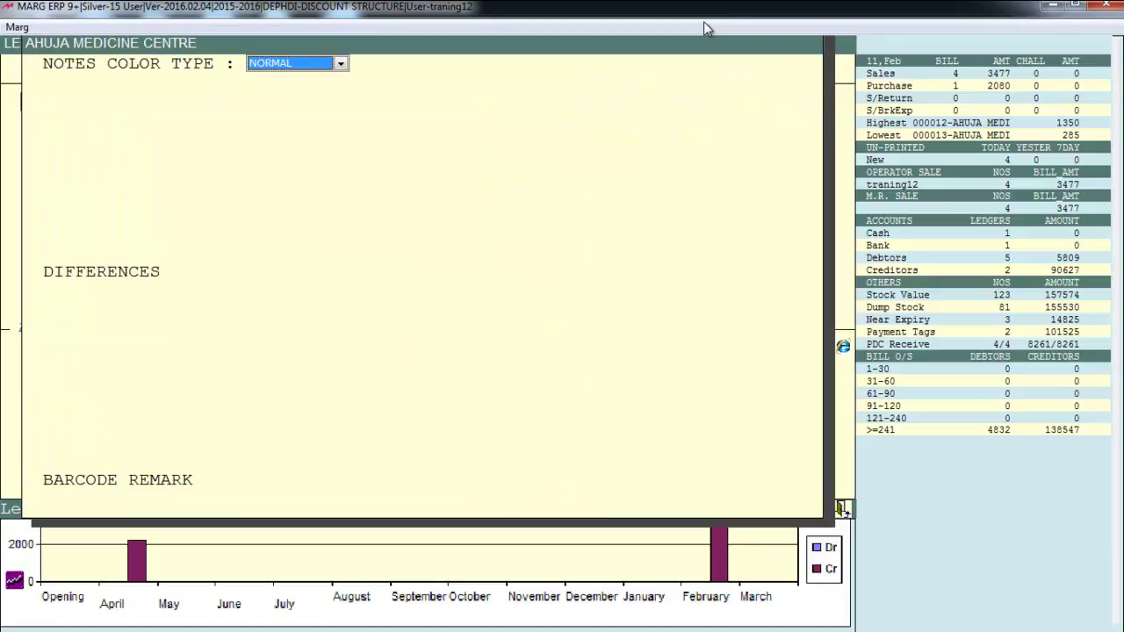
{"action": "key", "text": "alt+Down"}
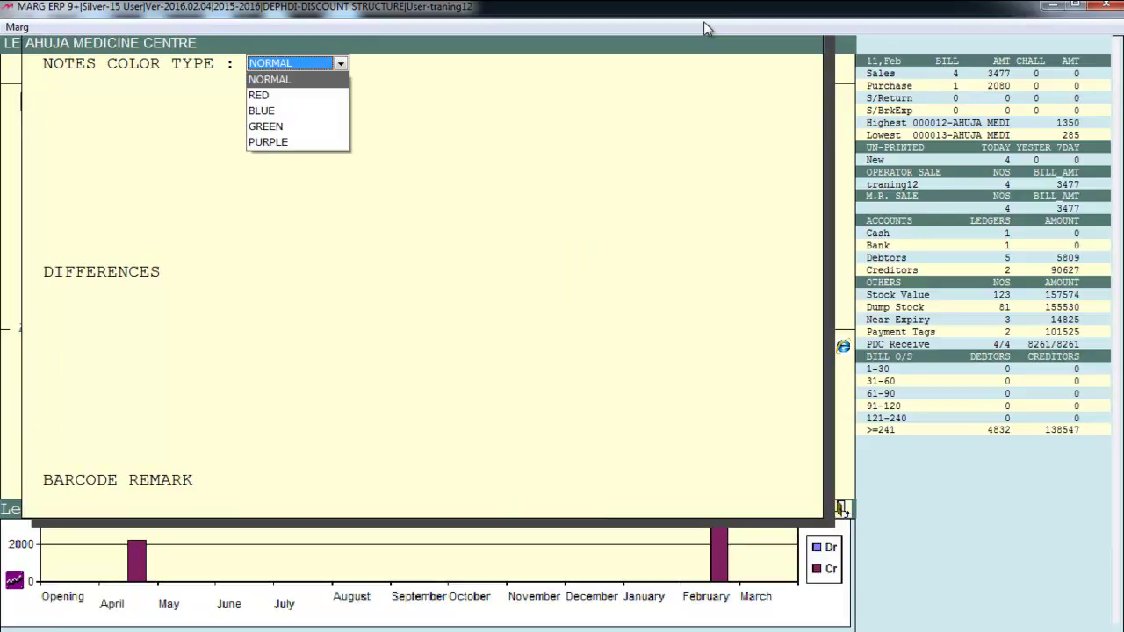
{"action": "key", "text": "Down"}
{"action": "key", "text": "Down"}
{"action": "key", "text": "Down"}
{"action": "key", "text": "Escape"}
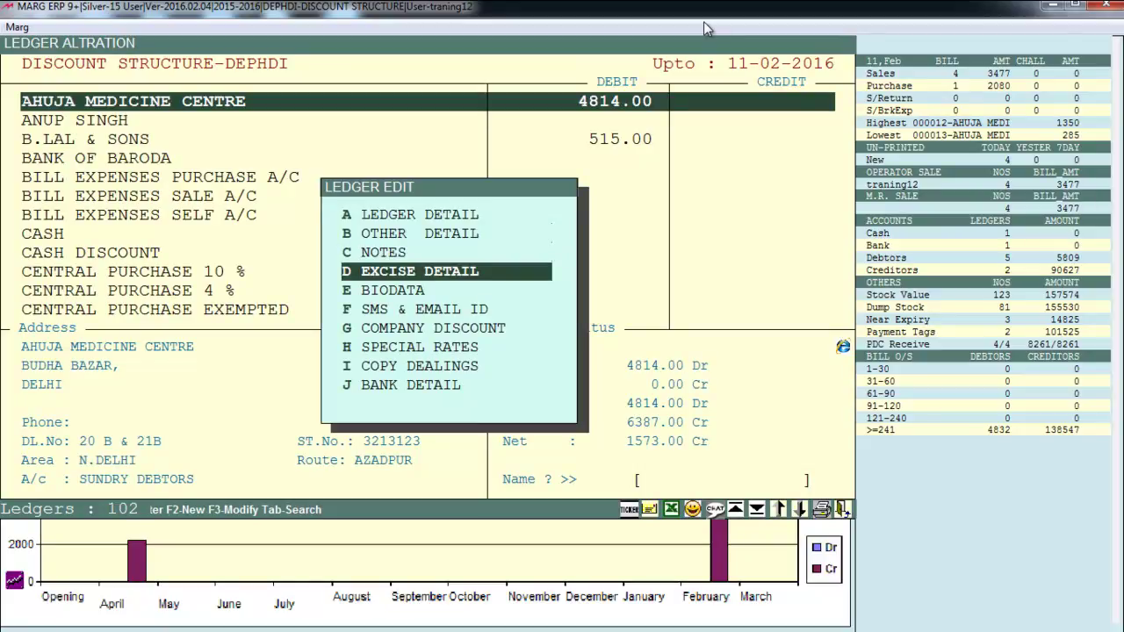
View the ledger's Excise Detail form and close it
{"action": "key", "text": "Return"}
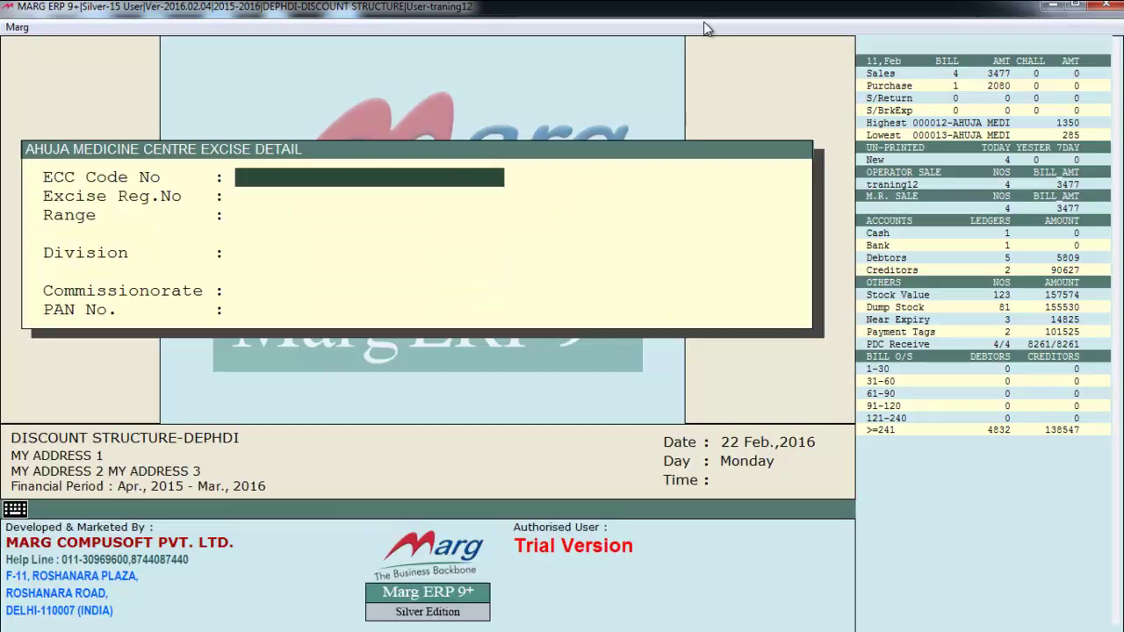
{"action": "key", "text": "Escape"}
{"action": "key", "text": "Down"}
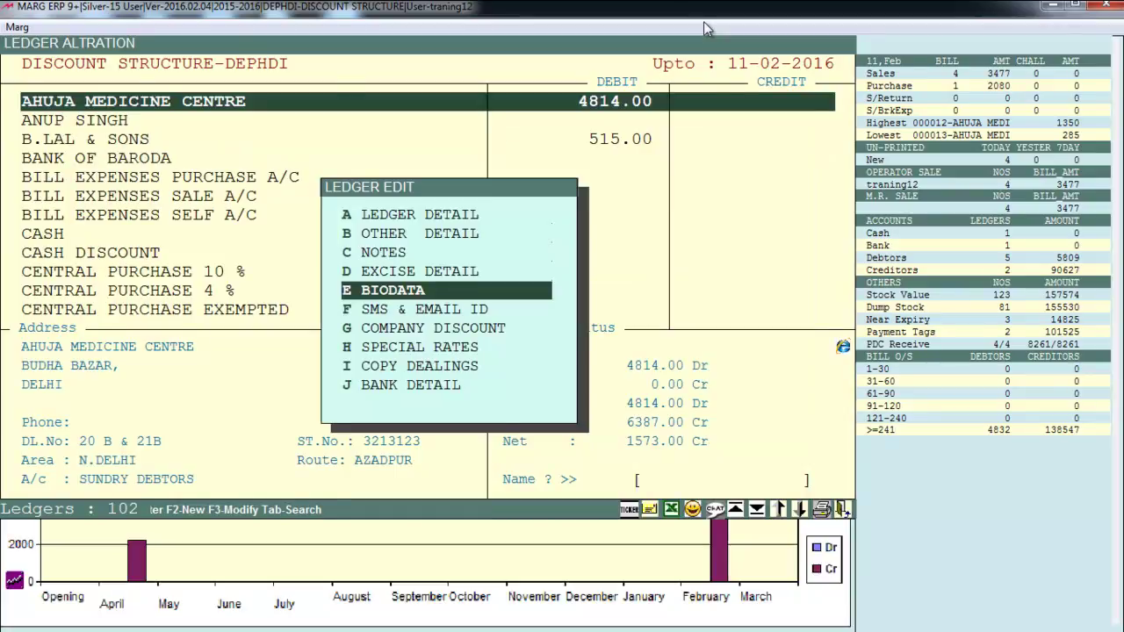
Review the ledger's Biodata fields for company type, office addresses and directors, then close the form
{"action": "key", "text": "Return"}
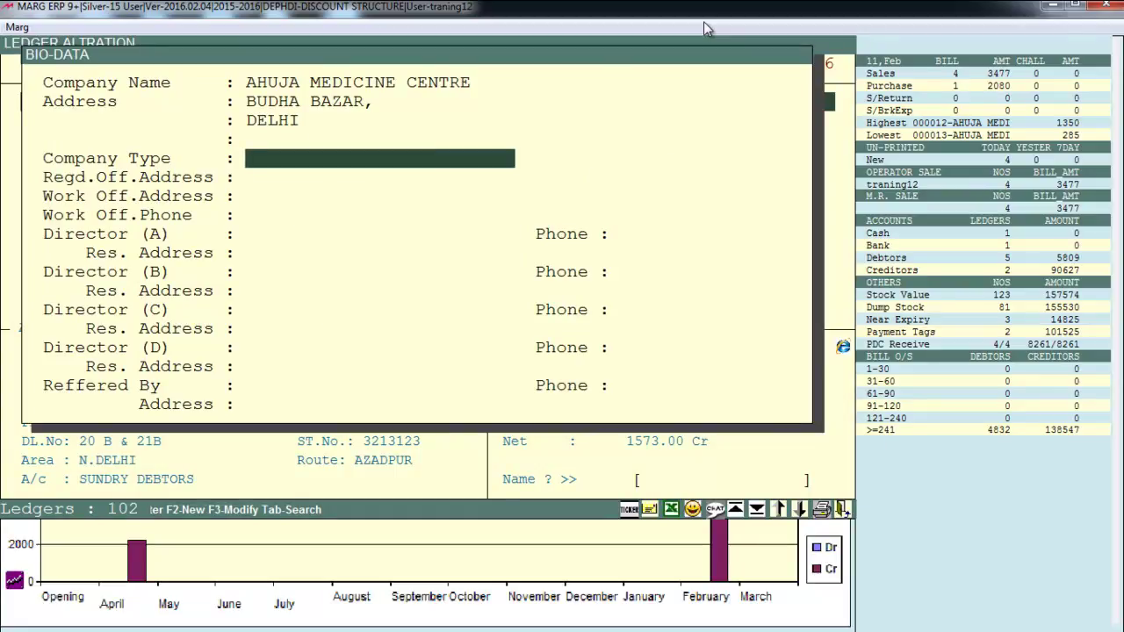
{"action": "key", "text": "Return"}
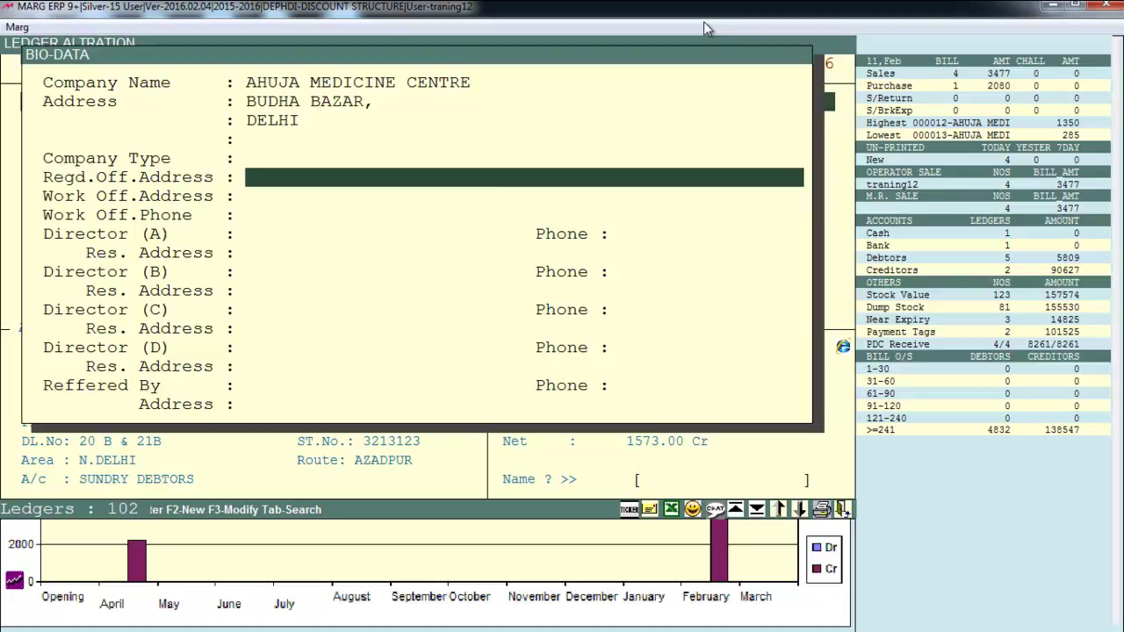
{"action": "key", "text": "Return"}
{"action": "key", "text": "Return"}
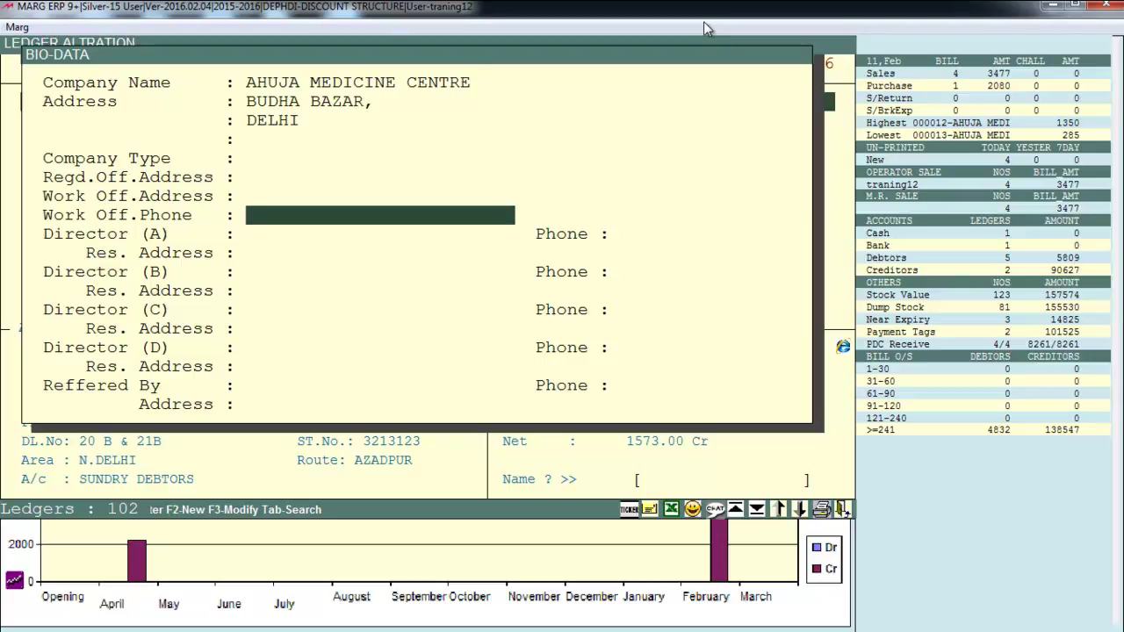
{"action": "key", "text": "Return"}
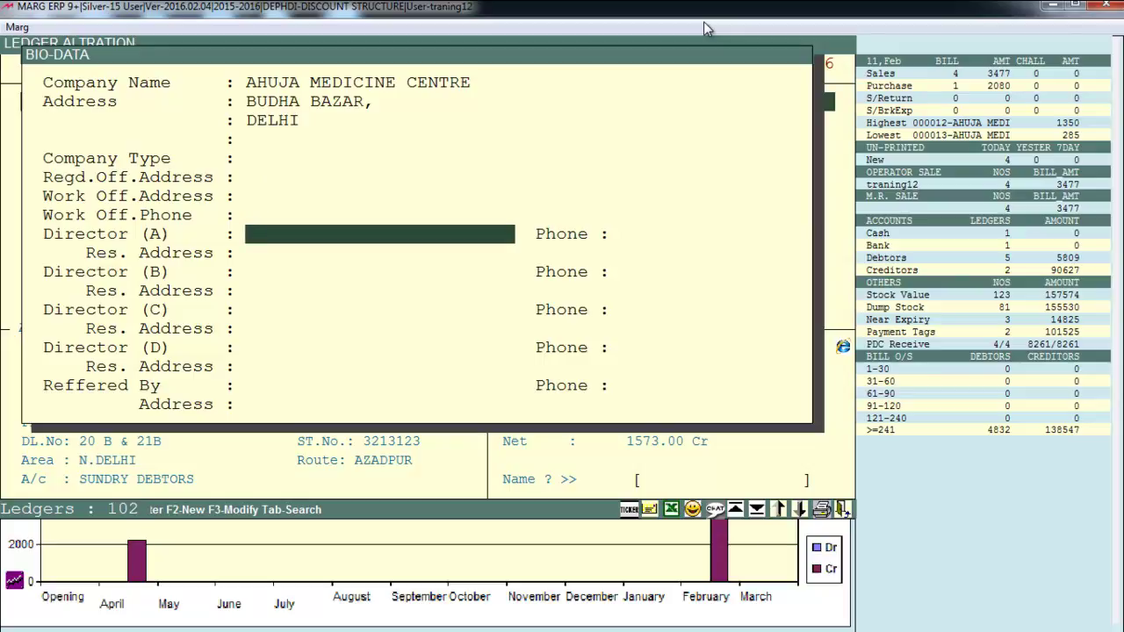
{"action": "key", "text": "Return"}
{"action": "key", "text": "Return"}
{"action": "key", "text": "Return"}
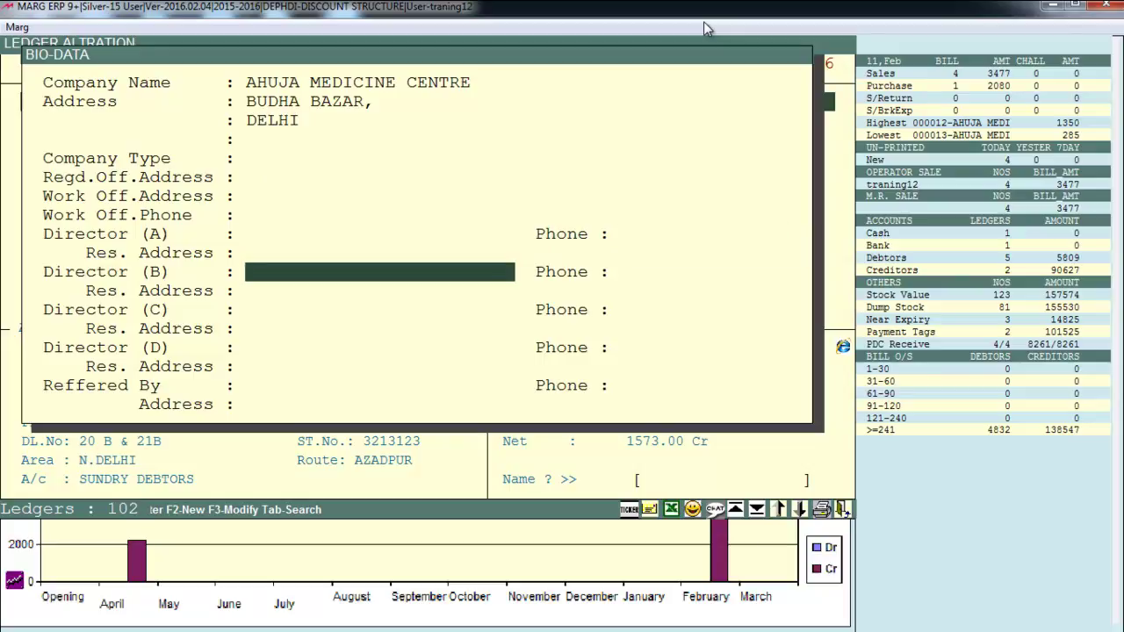
{"action": "key", "text": "Return"}
{"action": "key", "text": "Escape"}
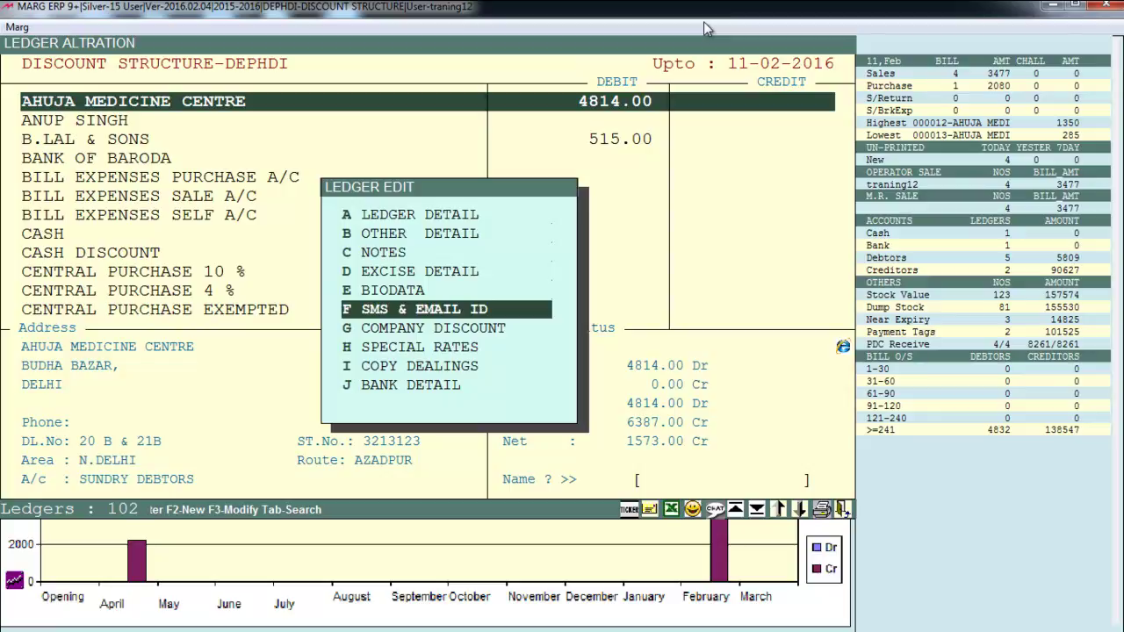
Review the ledger's SMS & Email ID fields for mobile numbers and e-mail recipients, then close the form
{"action": "key", "text": "Return"}
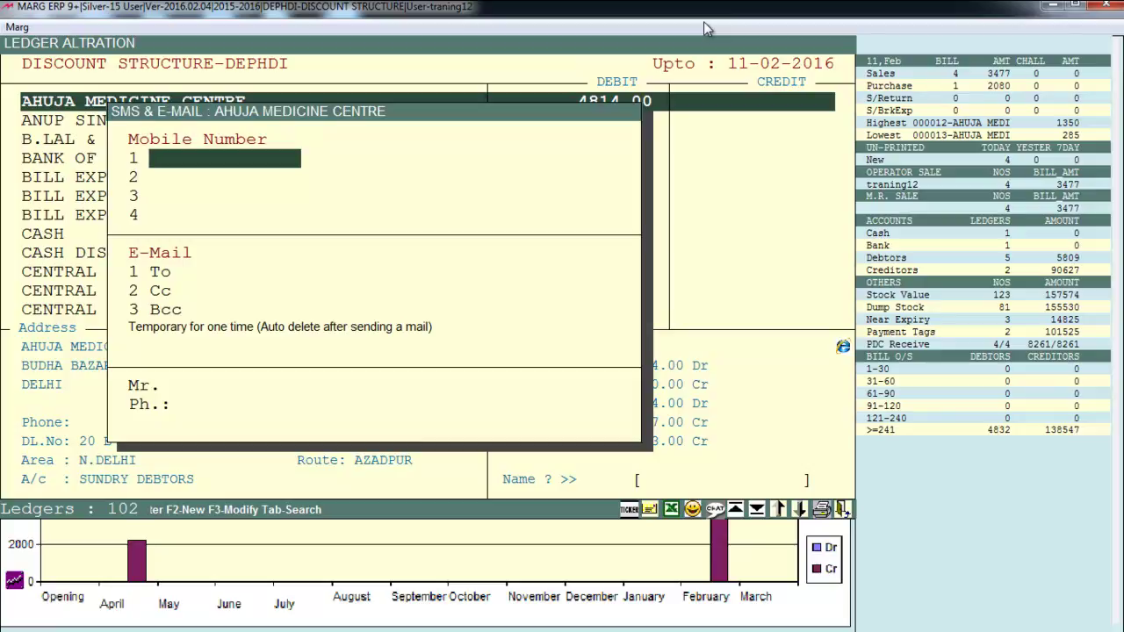
{"action": "key", "text": "Return"}
{"action": "key", "text": "Return"}
{"action": "key", "text": "Return"}
{"action": "key", "text": "Return"}
{"action": "key", "text": "Return"}
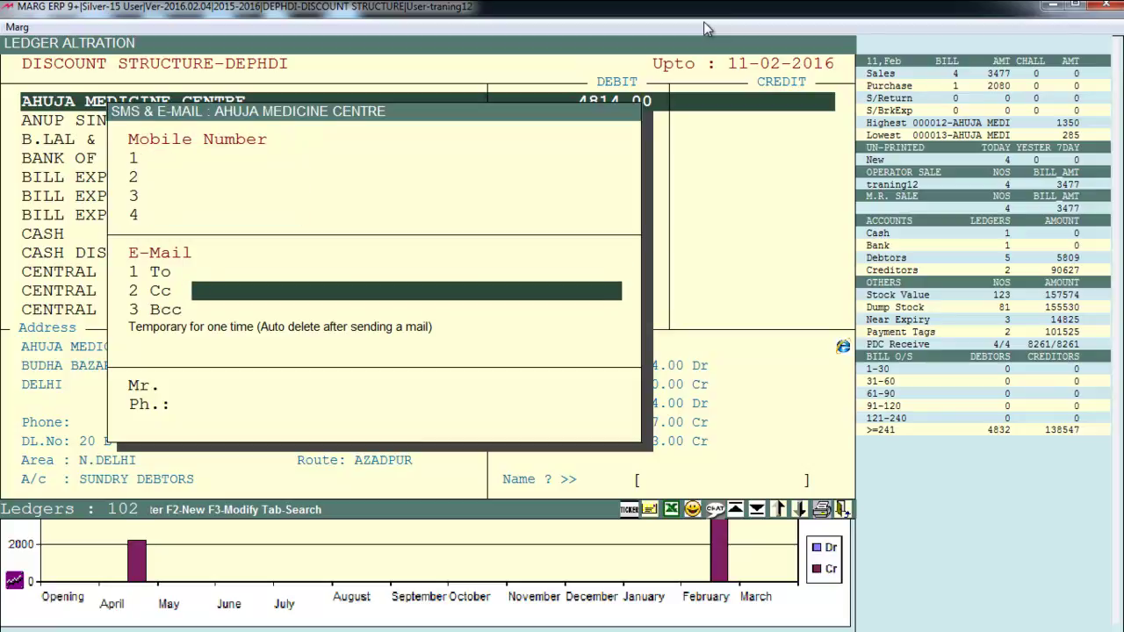
{"action": "key", "text": "Escape"}
View the ledger's Company Discount form with its general item discount fields, then return to the ledger list
{"action": "key", "text": "Down"}
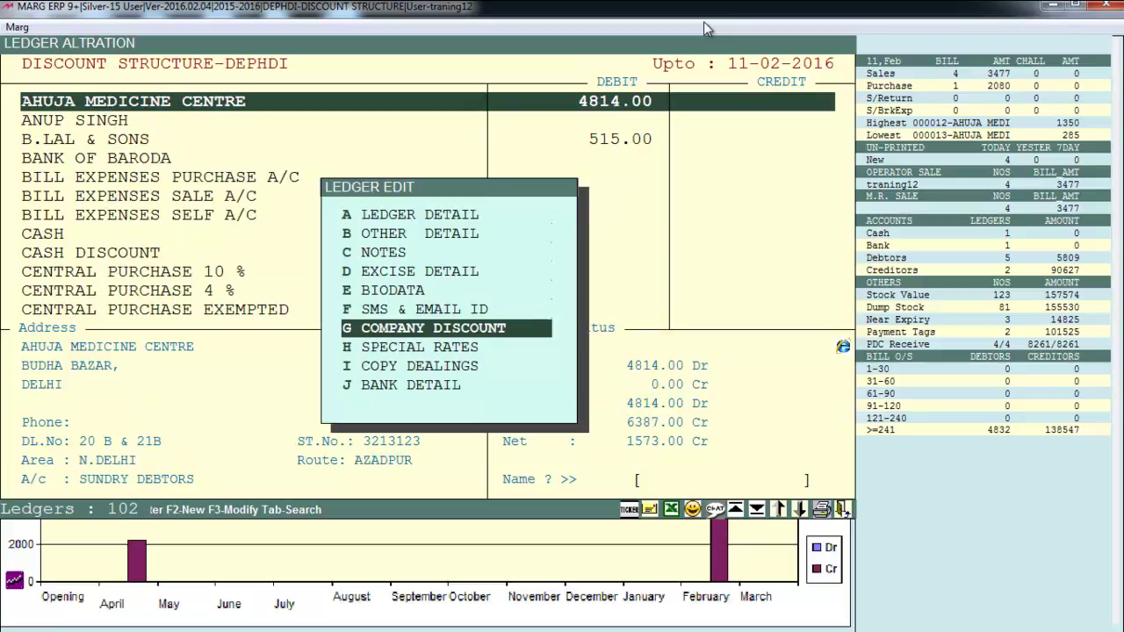
{"action": "key", "text": "Return"}
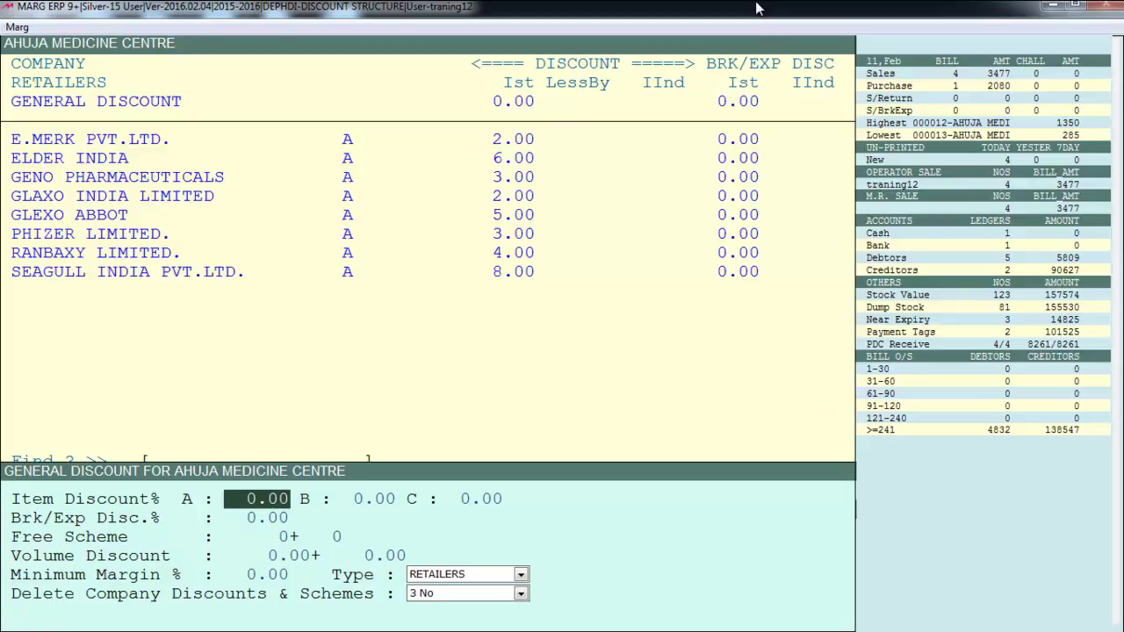
{"action": "key", "text": "Return"}
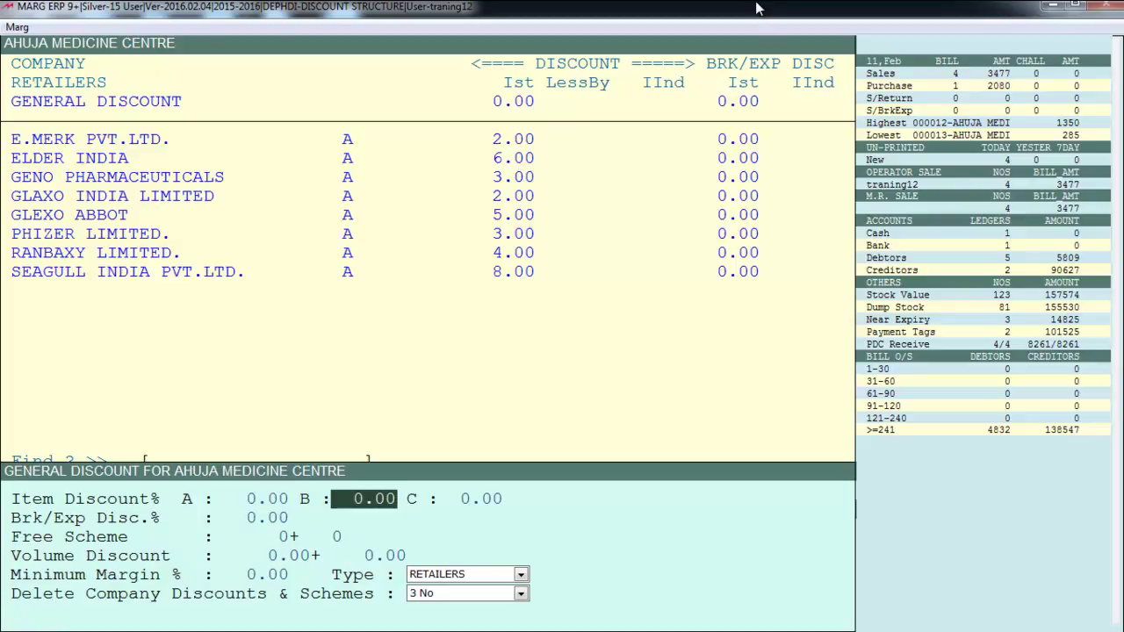
{"action": "key", "text": "Return"}
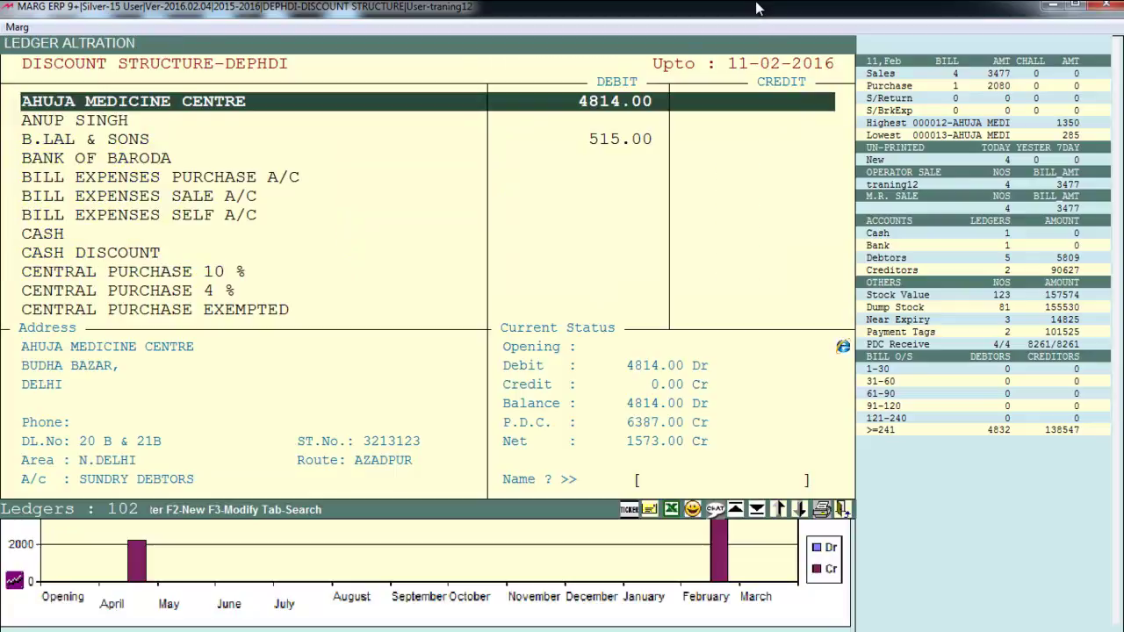
Open the Other Detail form of AHUJA MEDICINE CENTRE and examine the Ledger Category options, keeping RETAILERS
{"action": "key", "text": "Return"}
{"action": "key", "text": "Down"}
{"action": "key", "text": "Down"}
{"action": "key", "text": "Return"}
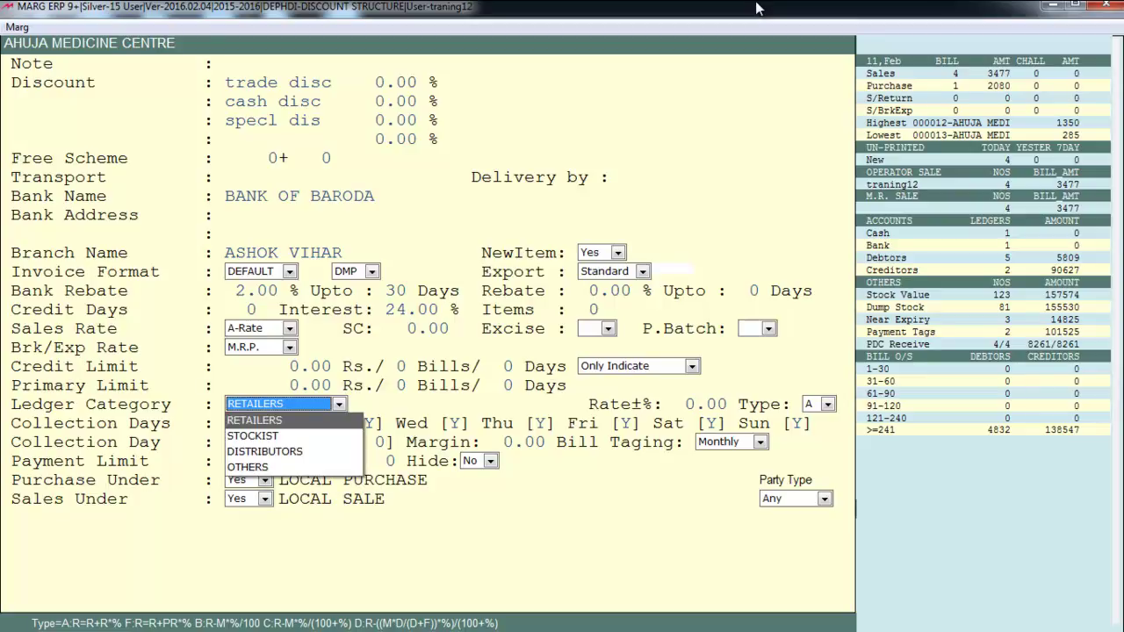
{"action": "key", "text": "Down"}
{"action": "key", "text": "Down"}
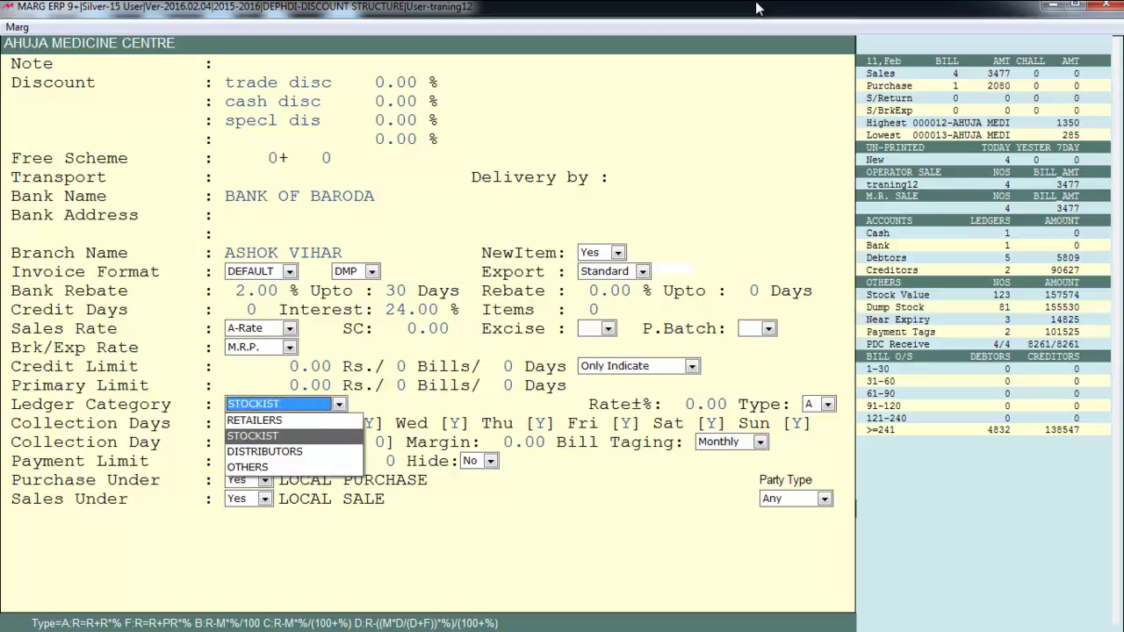
{"action": "key", "text": "Down"}
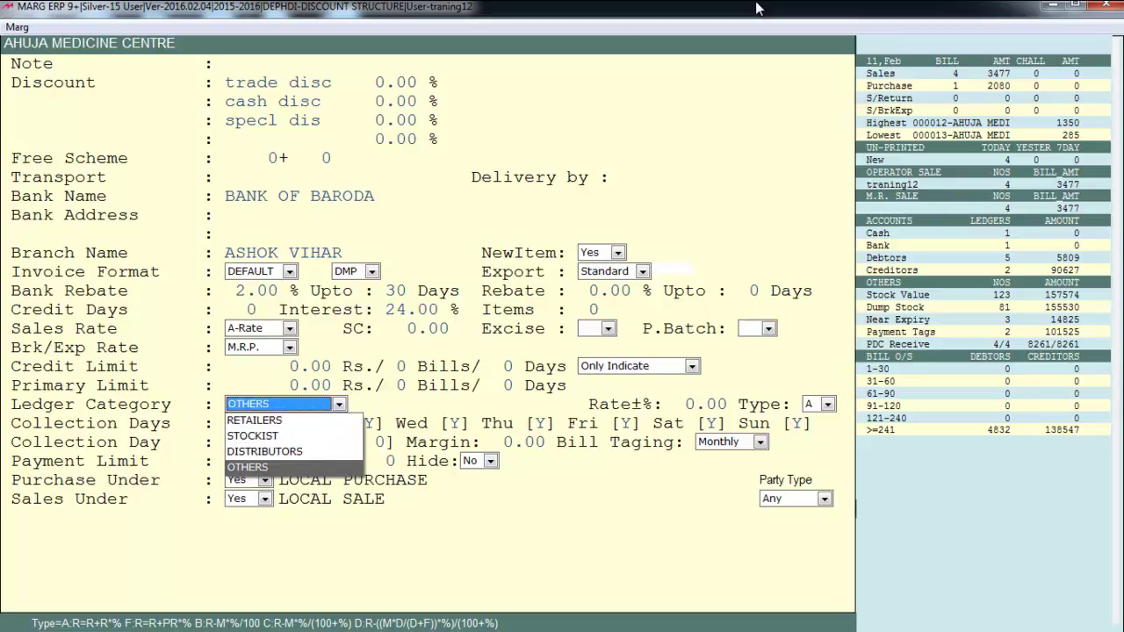
{"action": "key", "text": "Up"}
{"action": "key", "text": "Up"}
{"action": "key", "text": "Up"}
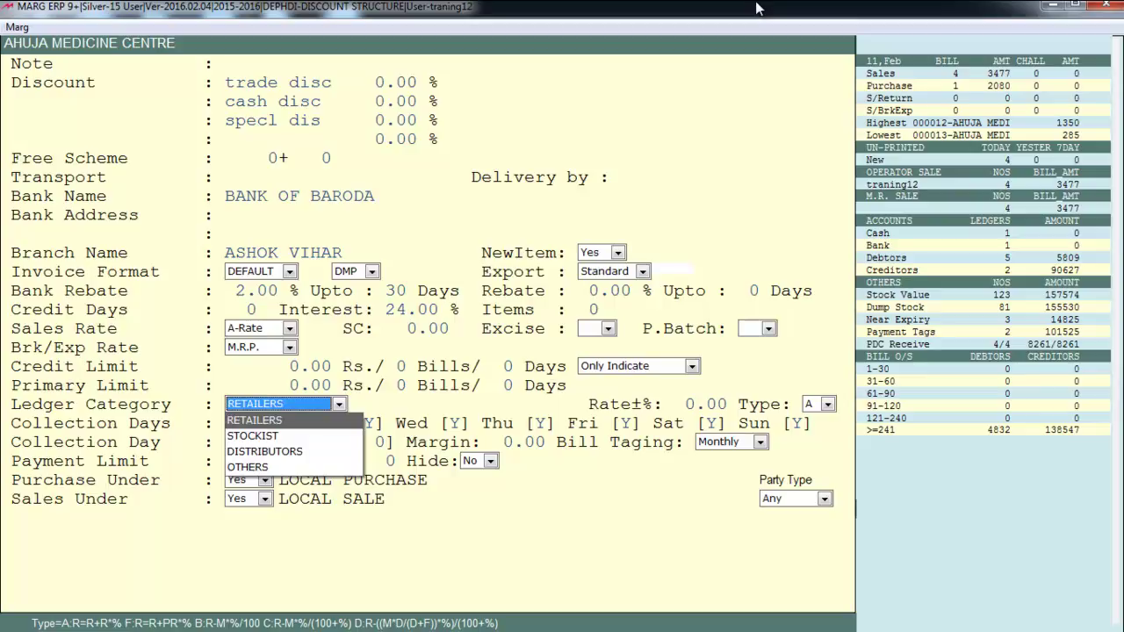
{"action": "key", "text": "Return"}
Go through the rate, type and Collection Days fields, then close the Other Detail form
{"action": "key", "text": "Return"}
{"action": "key", "text": "Return"}
{"action": "key", "text": "Return"}
{"action": "key", "text": "Return"}
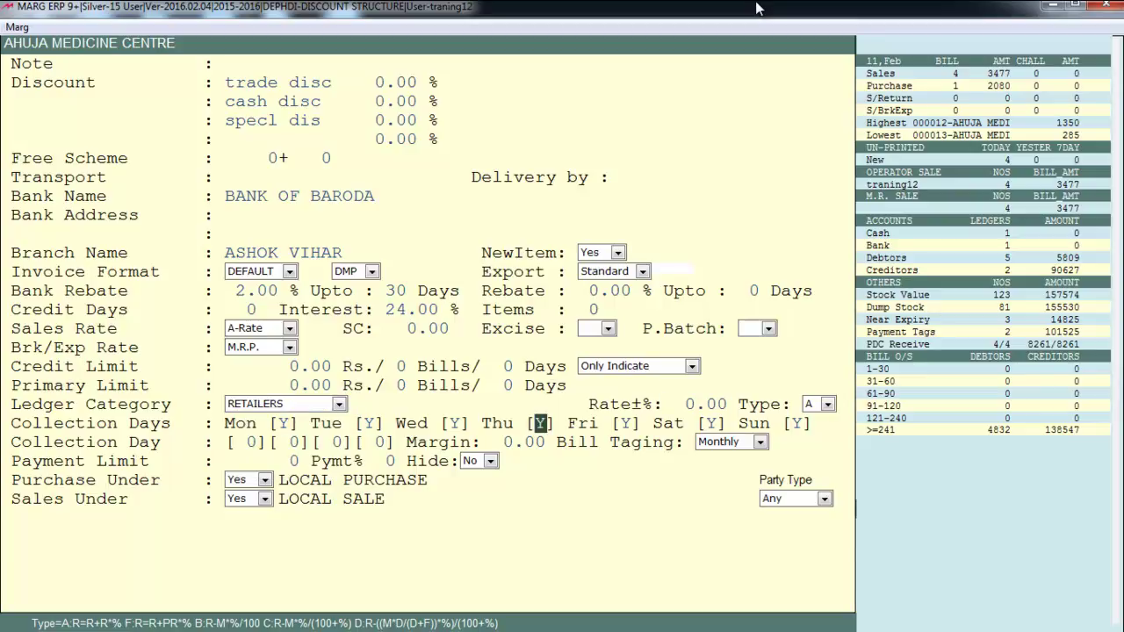
{"action": "key", "text": "Escape"}
In the ledger's Company Discount form, set the general Item Discount A to 5.00% and Brk/Exp Disc. to 2.00%
{"action": "key", "text": "Return"}
{"action": "key", "text": "Down"}
{"action": "key", "text": "Down"}
{"action": "key", "text": "Down"}
{"action": "key", "text": "Down"}
{"action": "key", "text": "Down"}
{"action": "key", "text": "Down"}
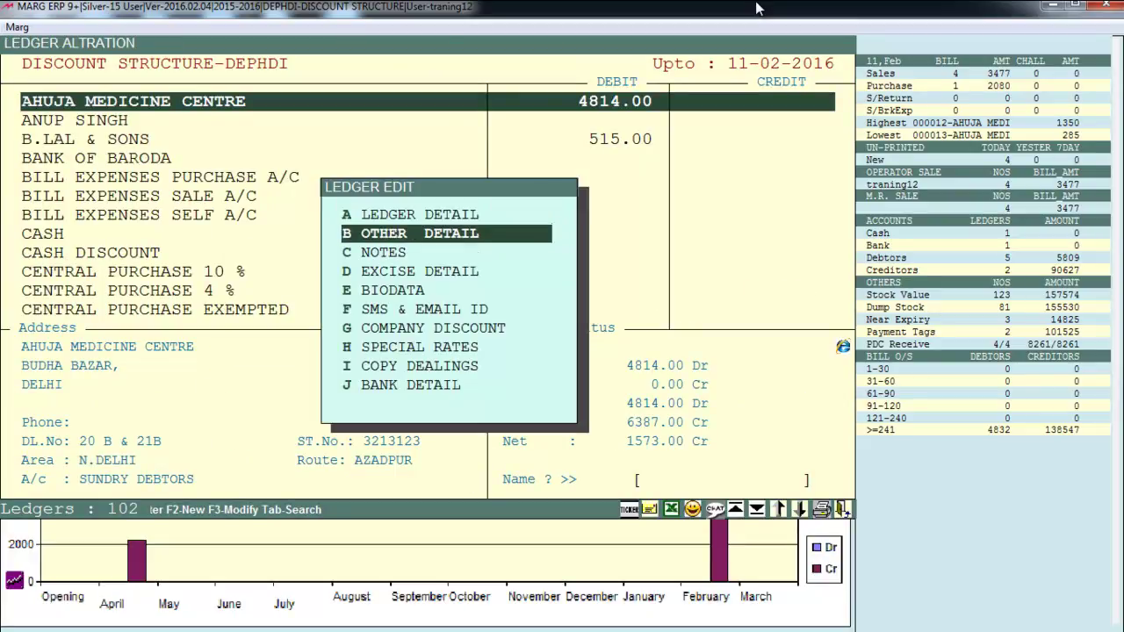
{"action": "key", "text": "Return"}
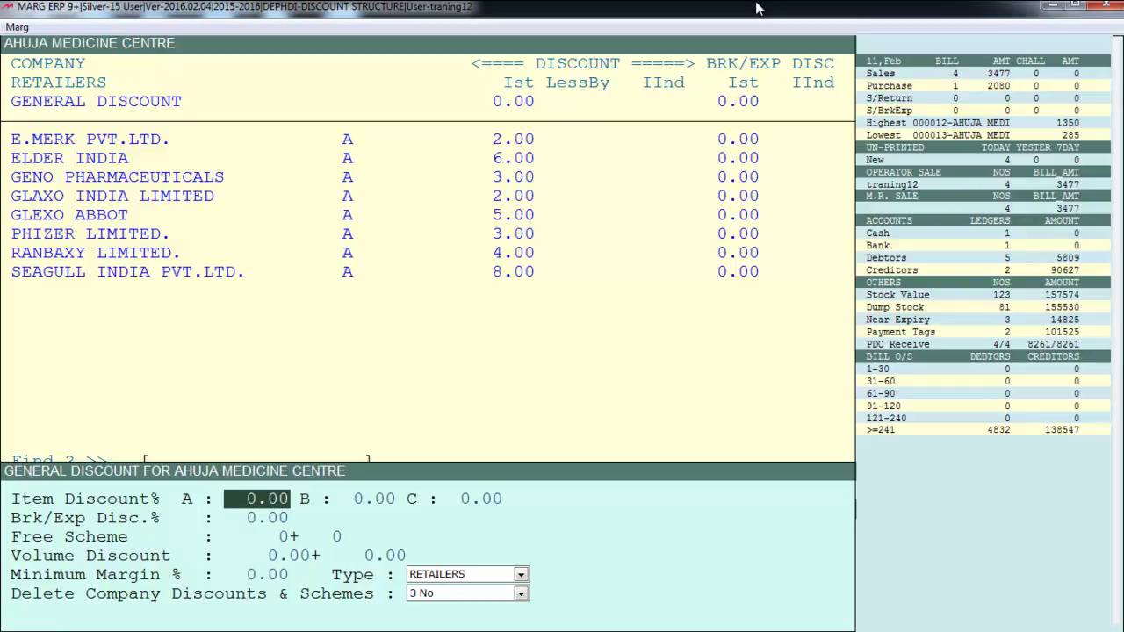
{"action": "type", "text": "5 ."}
{"action": "key", "text": "Return"}
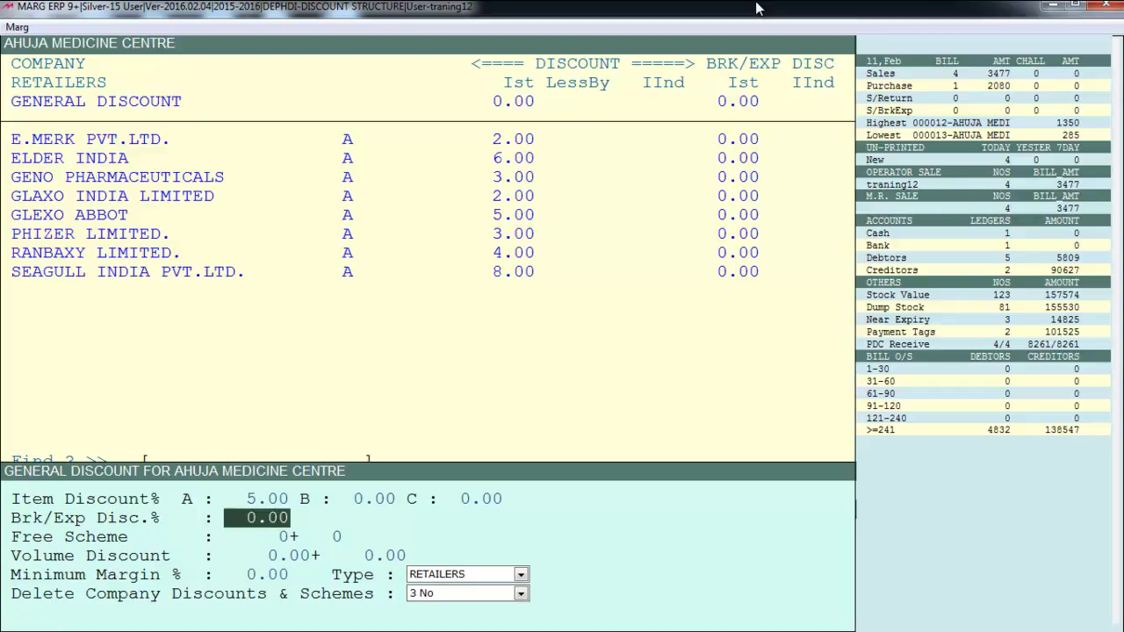
{"action": "type", "text": "2 ."}
{"action": "key", "text": "Return"}
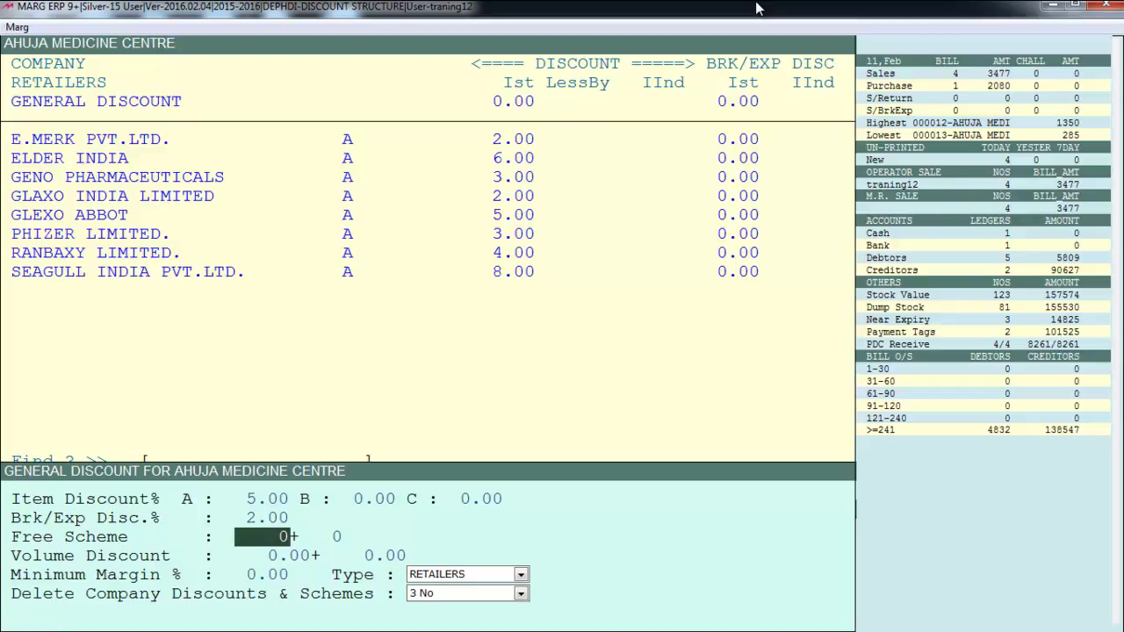
Set the general Free Scheme to 10+1 and save the general discount settings
{"action": "type", "text": "10"}
{"action": "key", "text": "Return"}
{"action": "type", "text": "1"}
{"action": "key", "text": "Return"}
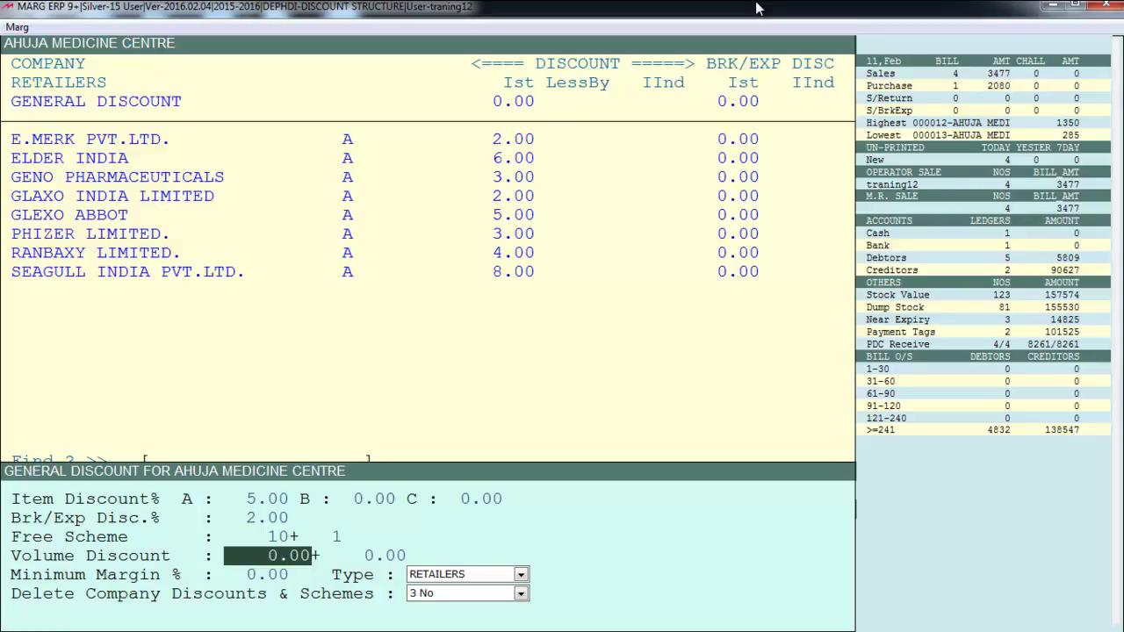
{"action": "key", "text": "Page_Down"}
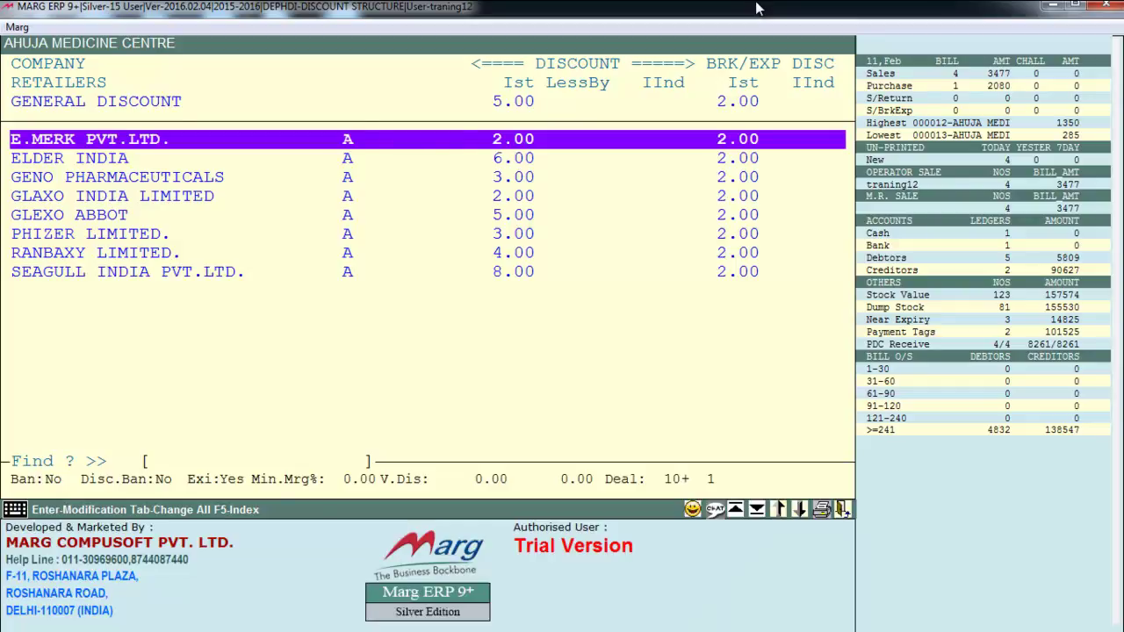
Start a new sale invoice for AHUJA MEDICINE CENTRE and add the product XENON, batch 001
{"action": "key", "text": "Escape"}
{"action": "key", "text": "alt+t"}
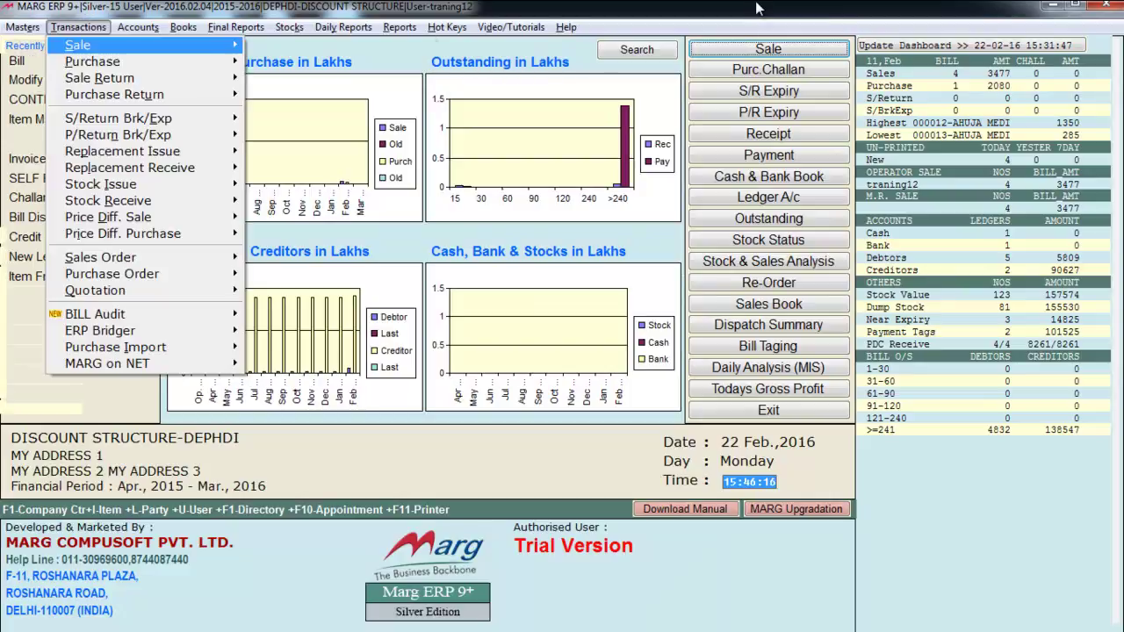
{"action": "key", "text": "Right"}
{"action": "key", "text": "Return"}
{"action": "key", "text": "Return"}
{"action": "key", "text": "Return"}
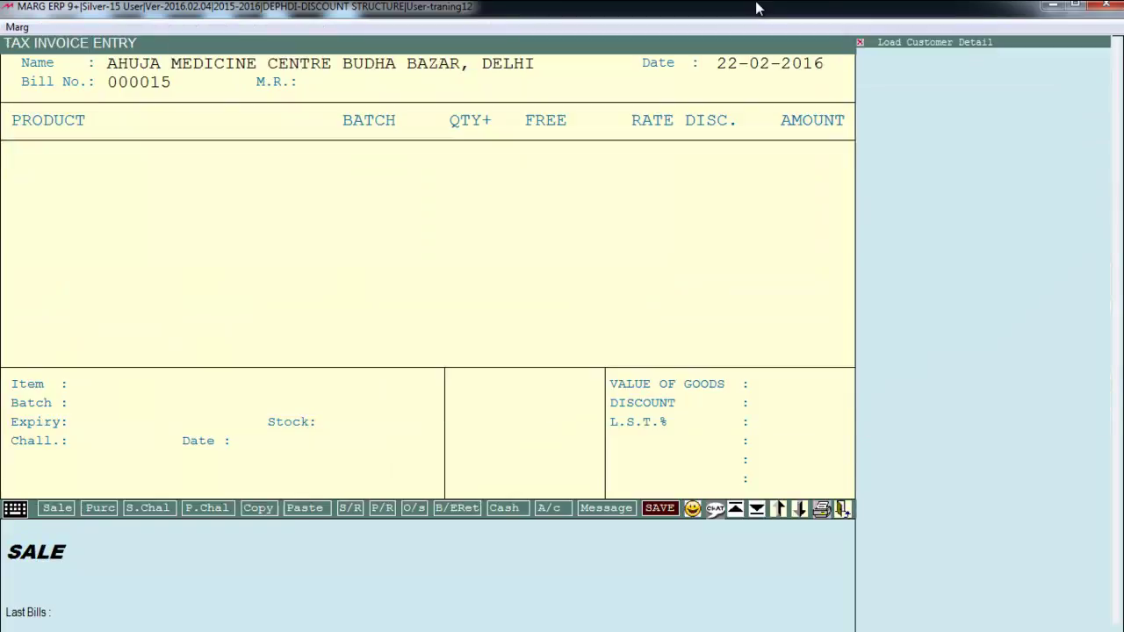
{"action": "key", "text": "Return"}
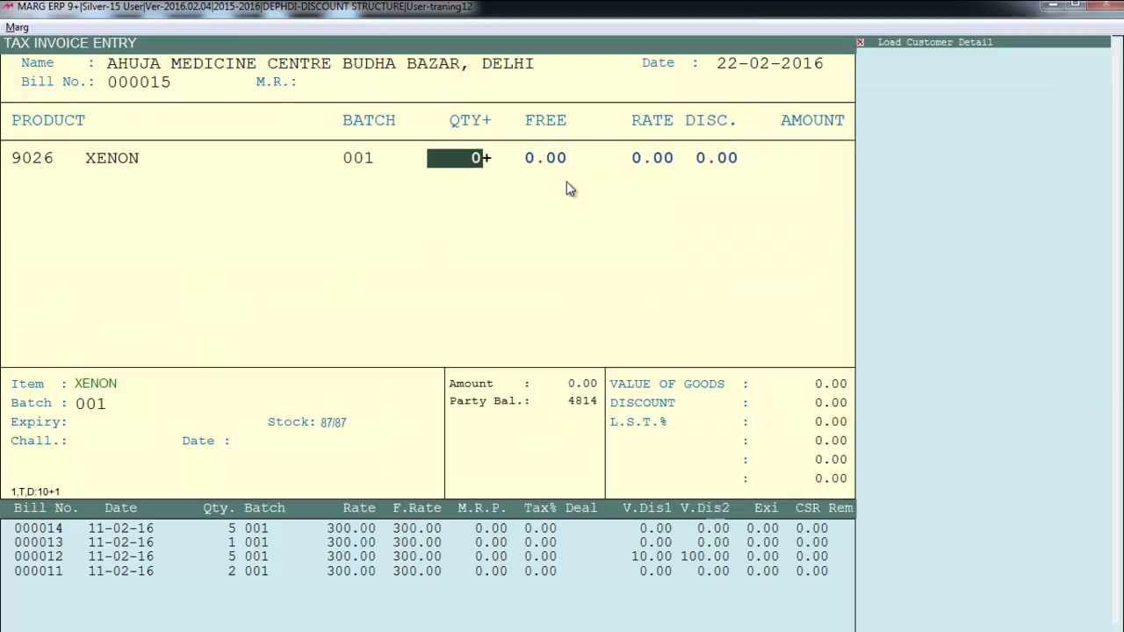
Try quantities 10 and 15 for XENON to check the free quantity from the scheme
{"action": "type", "text": "10"}
{"action": "key", "text": "Return"}
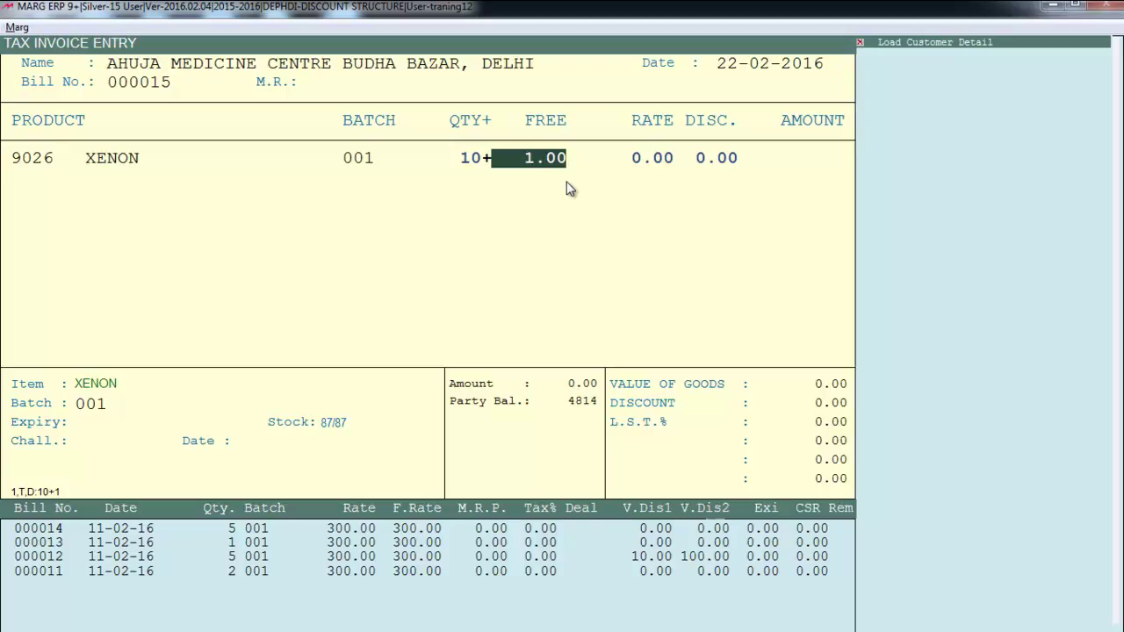
{"action": "key", "text": "Left"}
{"action": "type", "text": "15"}
{"action": "key", "text": "Return"}
Set the XENON line to quantity 20, free quantity 1 and rate 120.00, leaving its discount empty
{"action": "key", "text": "Left"}
{"action": "type", "text": "20"}
{"action": "key", "text": "Return"}
{"action": "type", "text": "1"}
{"action": "key", "text": "Return"}
{"action": "type", "text": "120"}
{"action": "key", "text": "Return"}
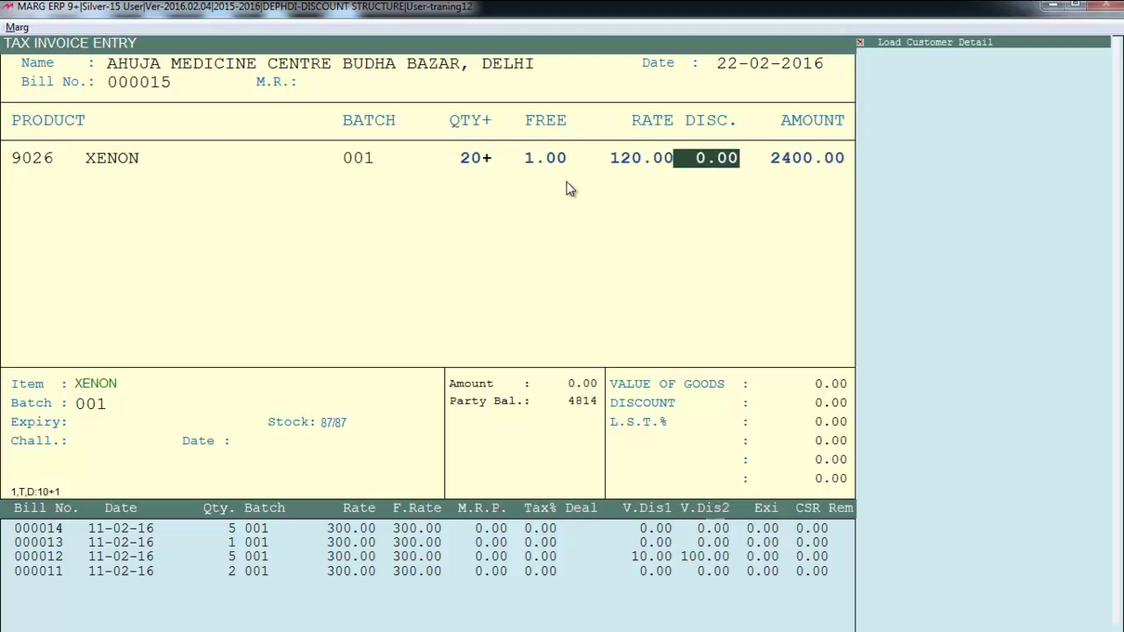
{"action": "key", "text": "Return"}
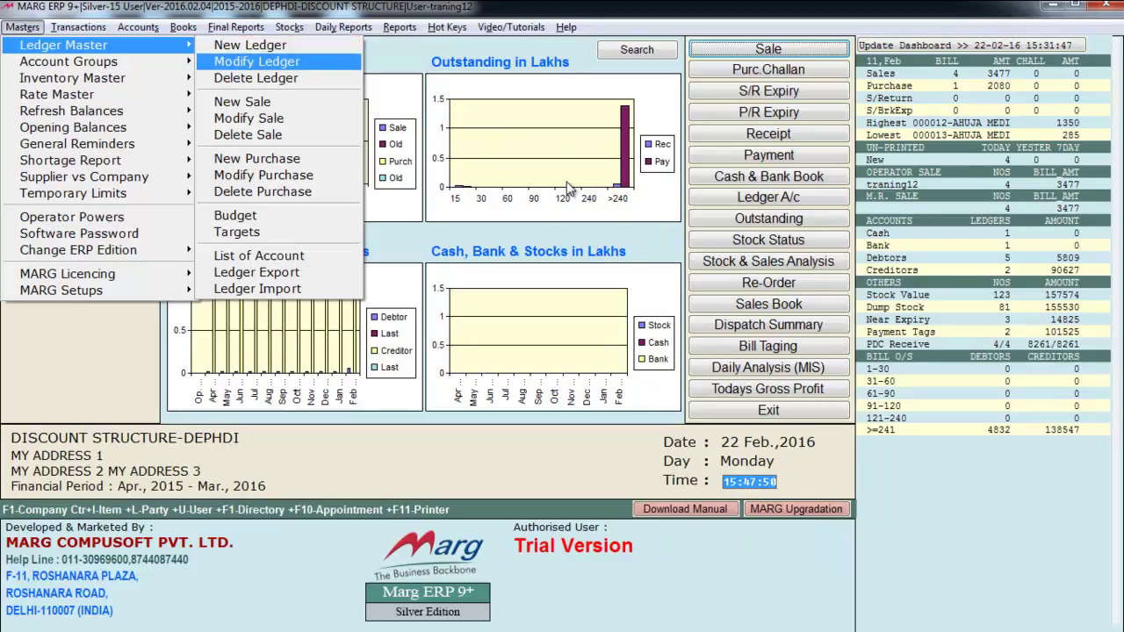
Reopen the AHUJA MEDICINE CENTRE ledger for modification and go to its Company Discount form
{"action": "key", "text": "Return"}
{"action": "key", "text": "Down"}
{"action": "key", "text": "Down"}
{"action": "key", "text": "Return"}
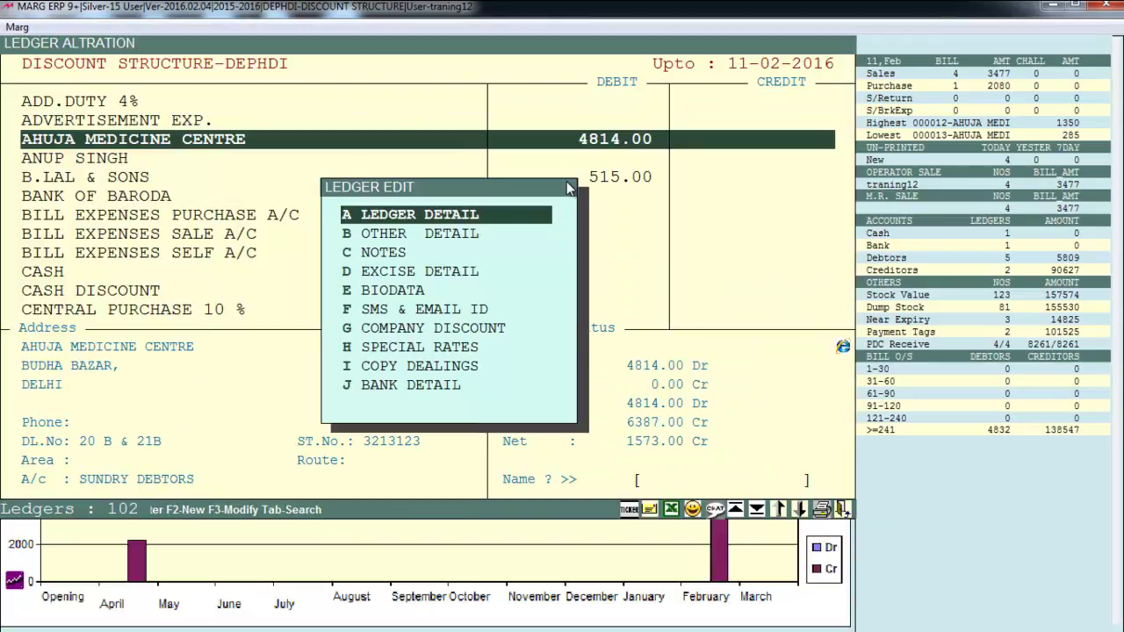
{"action": "key", "text": "g"}
{"action": "key", "text": "Return"}
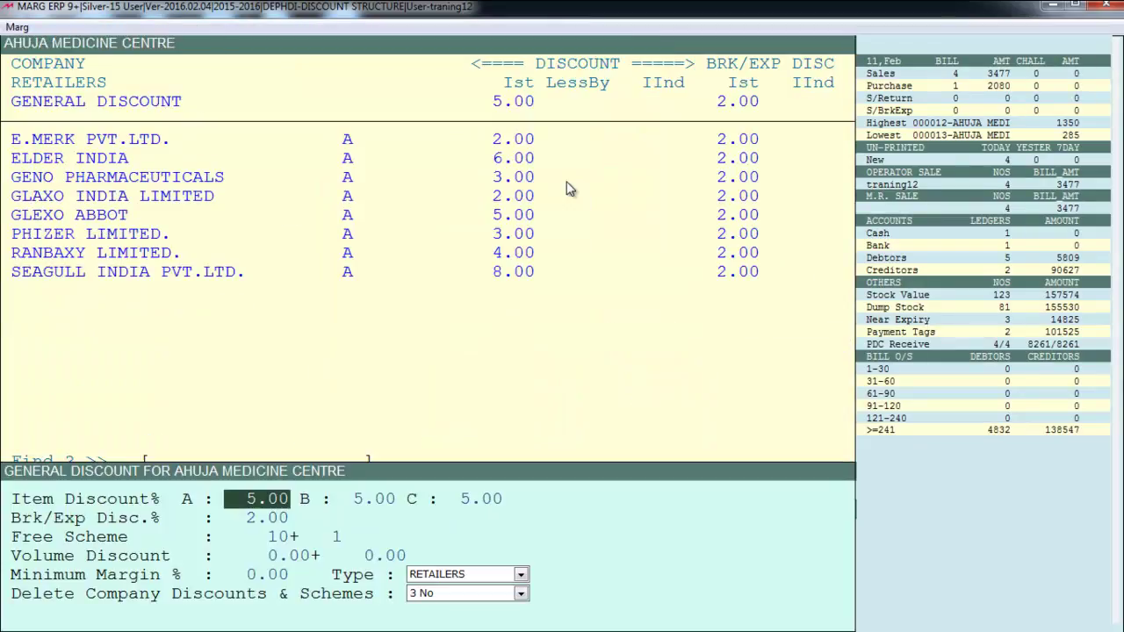
Set the ledger's general Volume Discount to 10.00 + 150.00, leaving the earlier discount fields as they are
{"action": "key", "text": "Return"}
{"action": "key", "text": "Return"}
{"action": "key", "text": "Return"}
{"action": "key", "text": "Return"}
{"action": "key", "text": "Return"}
{"action": "key", "text": "Return"}
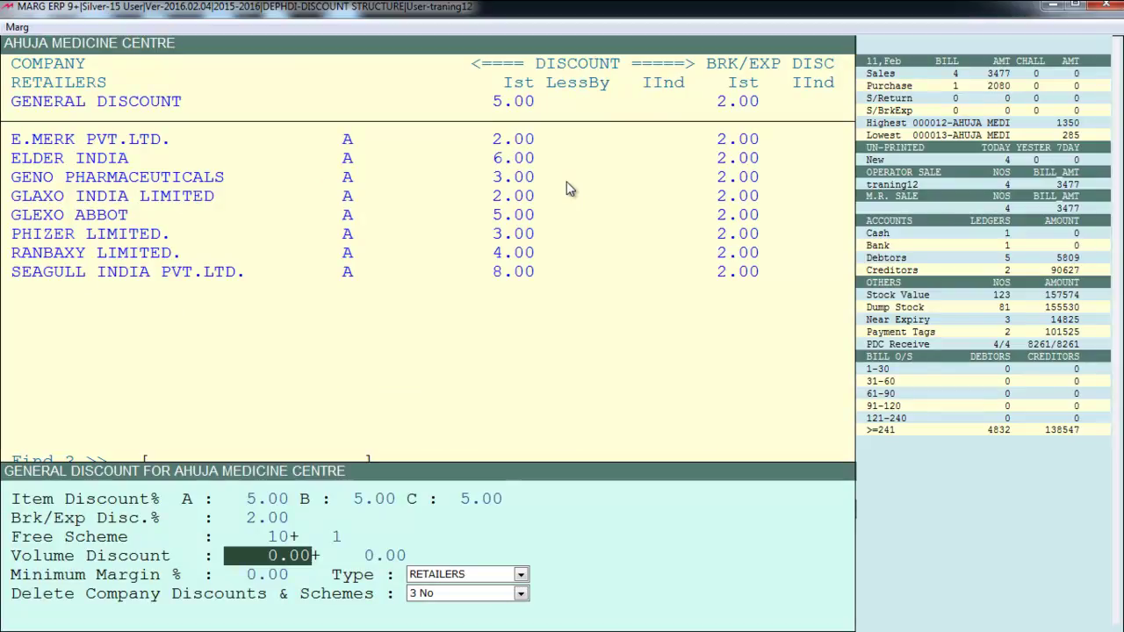
{"action": "key", "text": "Return"}
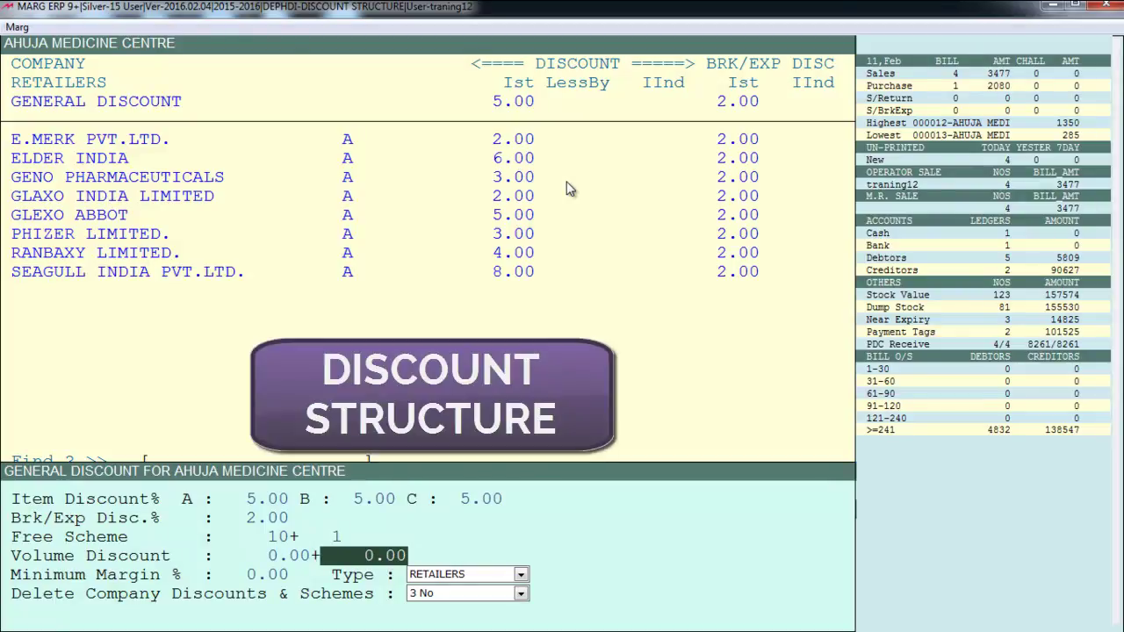
{"action": "key", "text": "Up"}
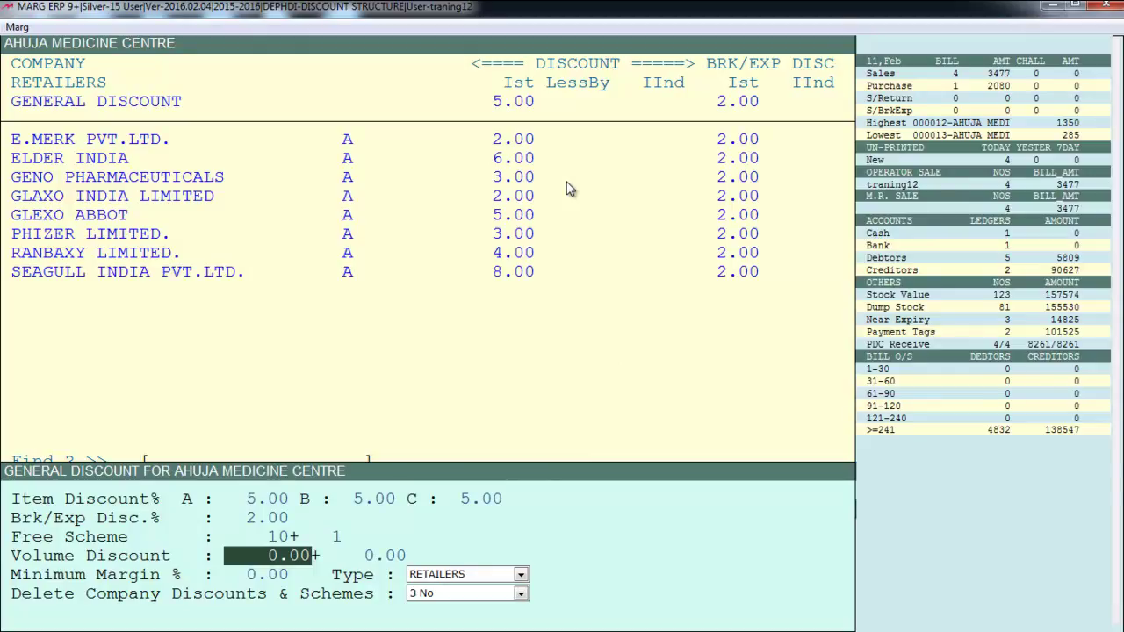
{"action": "type", "text": "10"}
{"action": "key", "text": "Return"}
{"action": "type", "text": "150"}
{"action": "key", "text": "Return"}
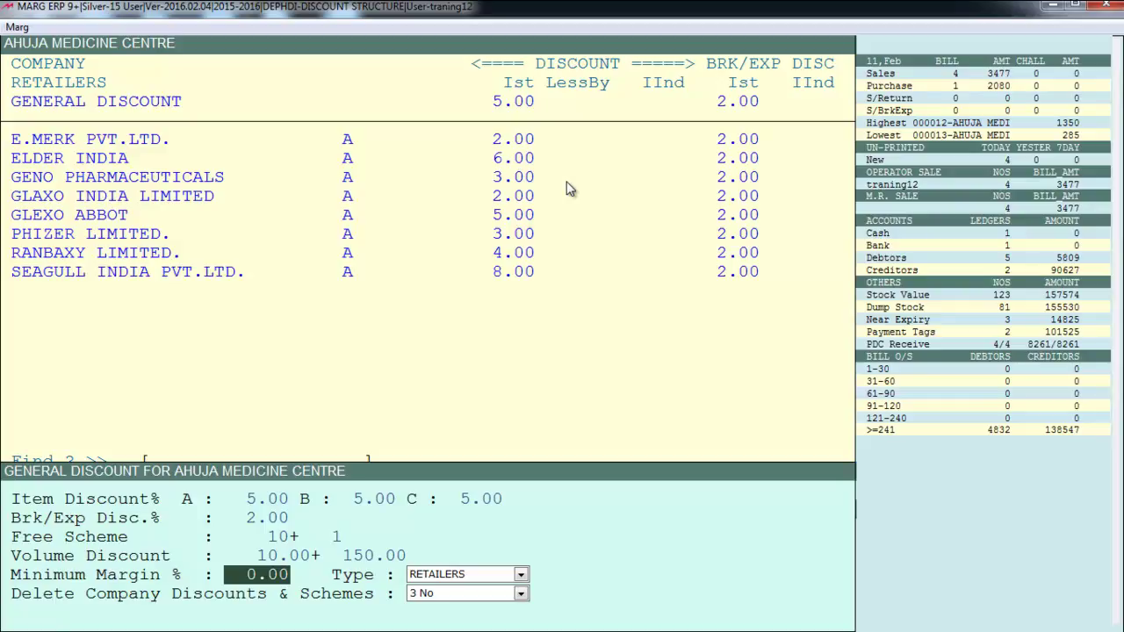
Set the Minimum Margin to 30.00% and save with Type RETAILERS and No for deleting company discounts and schemes
{"action": "type", "text": "30"}
{"action": "key", "text": "Return"}
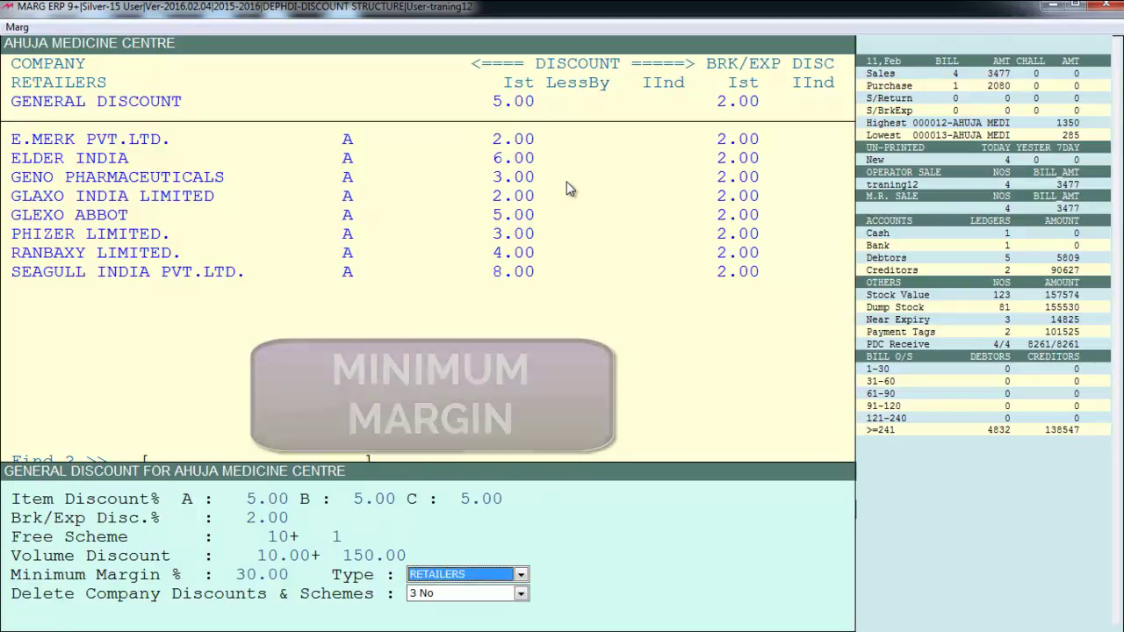
{"action": "key", "text": "Return"}
{"action": "key", "text": "Return"}
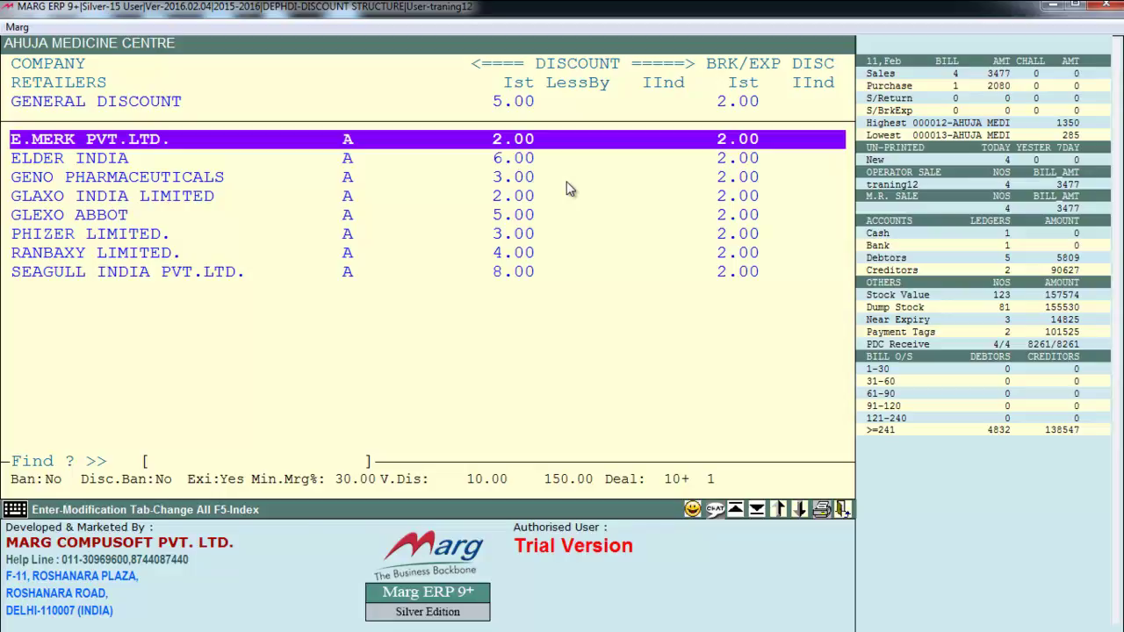
Set the E.MERK PVT.LTD. first discount to 40.00 and its first Brk/Exp discount to 20.00
{"action": "key", "text": "Return"}
{"action": "type", "text": "40 ."}
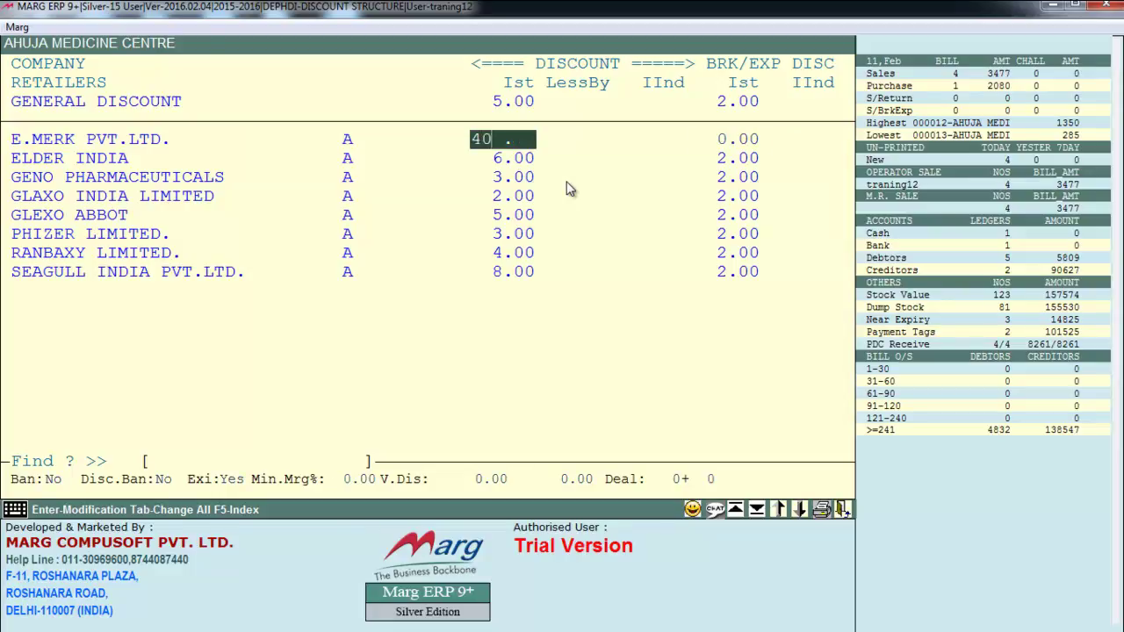
{"action": "key", "text": "Return"}
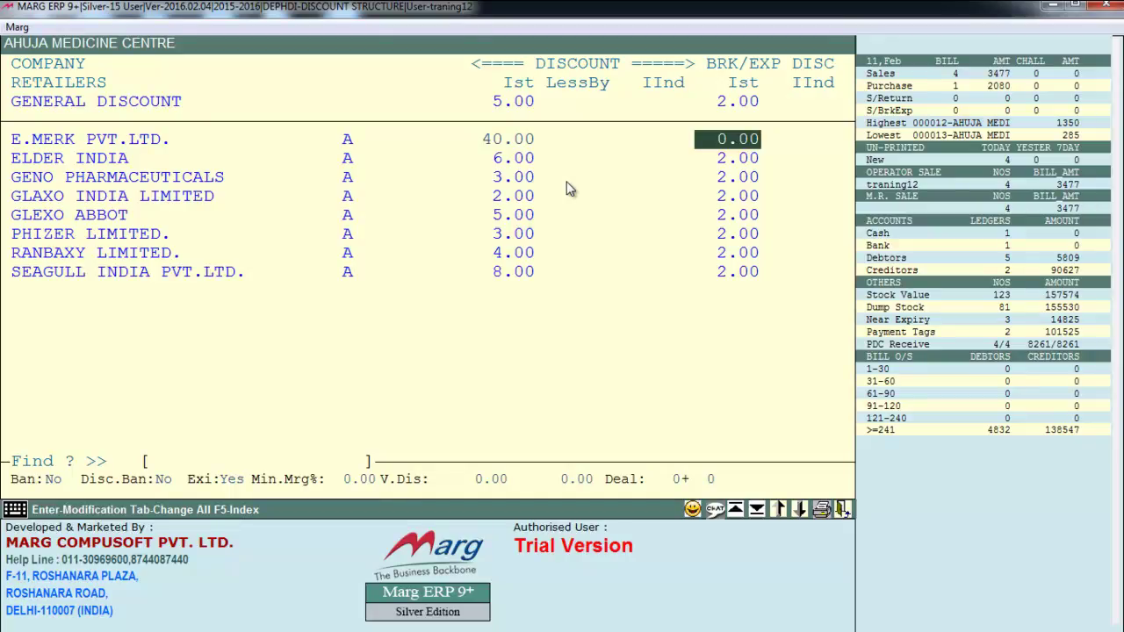
{"action": "type", "text": "20"}
{"action": "key", "text": "Return"}
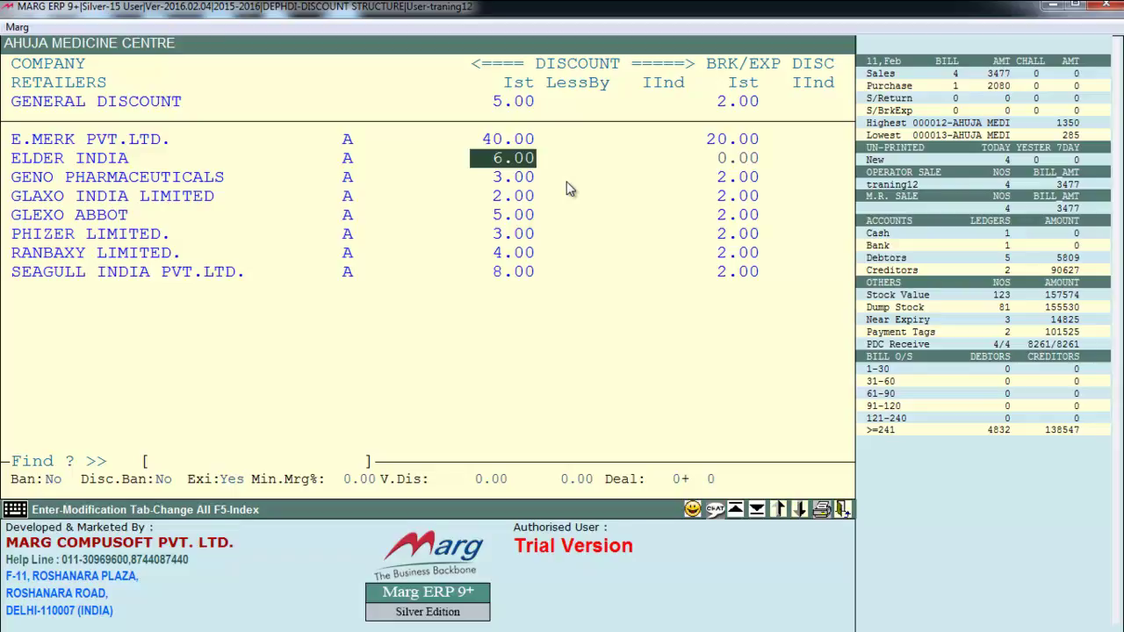
Set the ELDER INDIA first discount to 15.00 and its first Brk/Exp discount to 25.00
{"action": "type", "text": "15 ."}
{"action": "key", "text": "Return"}
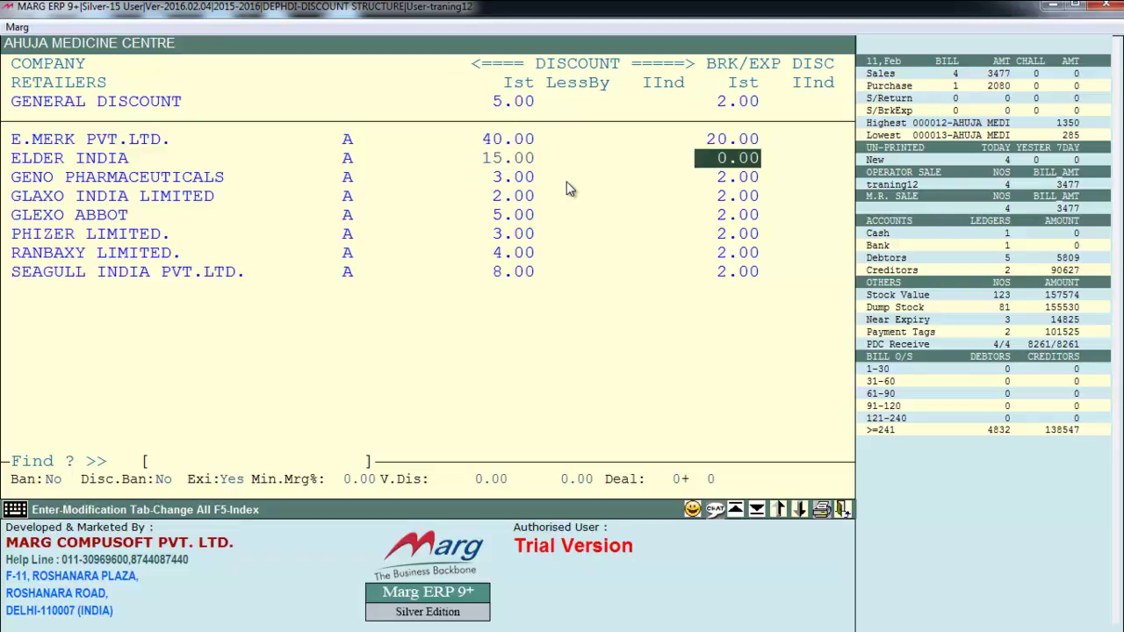
{"action": "type", "text": "25 ."}
{"action": "key", "text": "Return"}
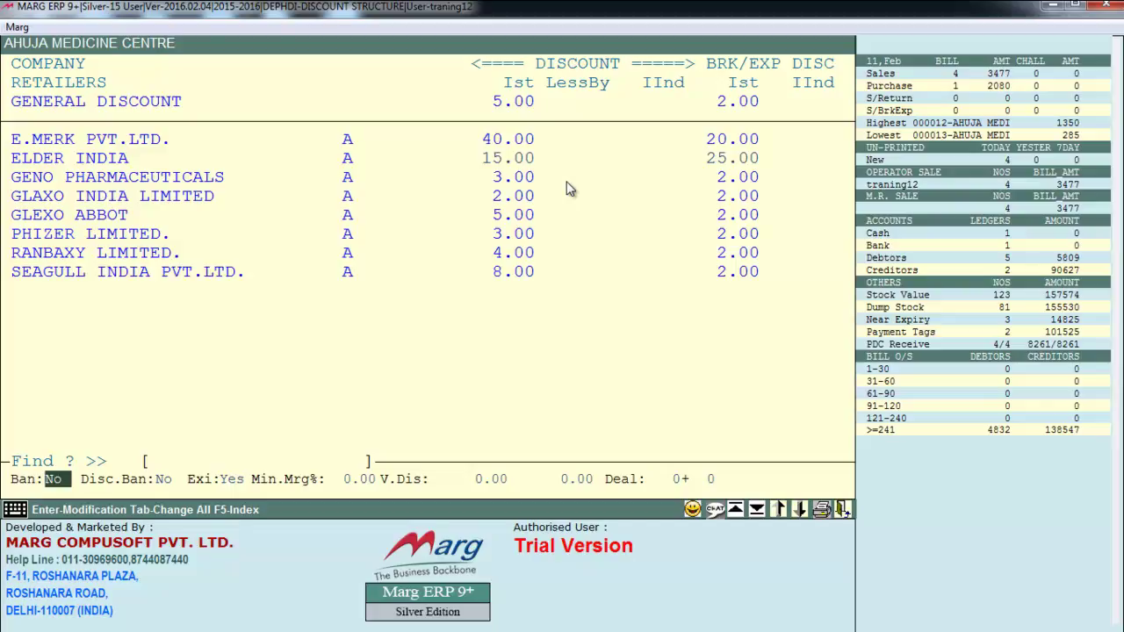
Keep ELDER INDIA's Ban at No, accept its remaining ban, margin, volume discount and deal fields as they are, and leave the company discount form
{"action": "key", "text": "Return"}
{"action": "key", "text": "Return"}
{"action": "key", "text": "Return"}
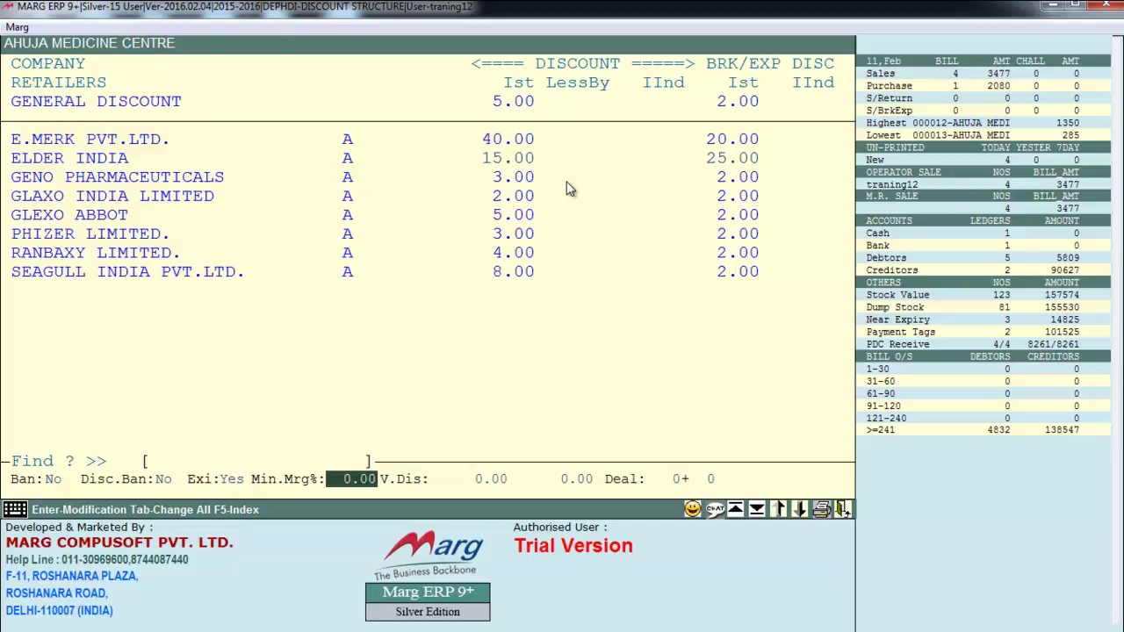
{"action": "key", "text": "Return"}
{"action": "key", "text": "y"}
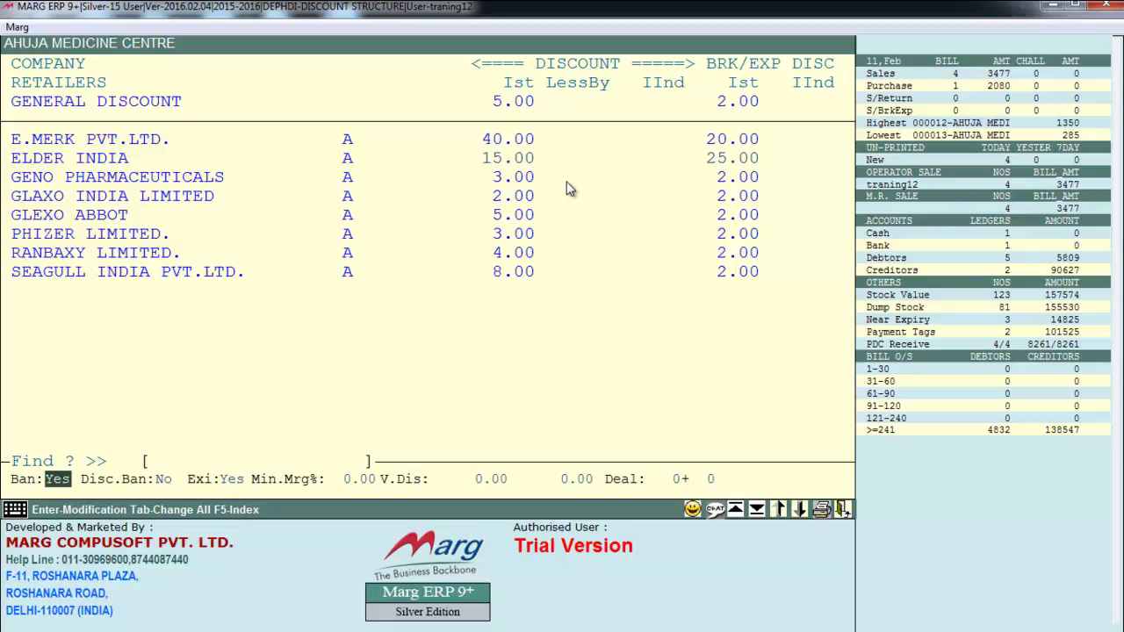
{"action": "key", "text": "n"}
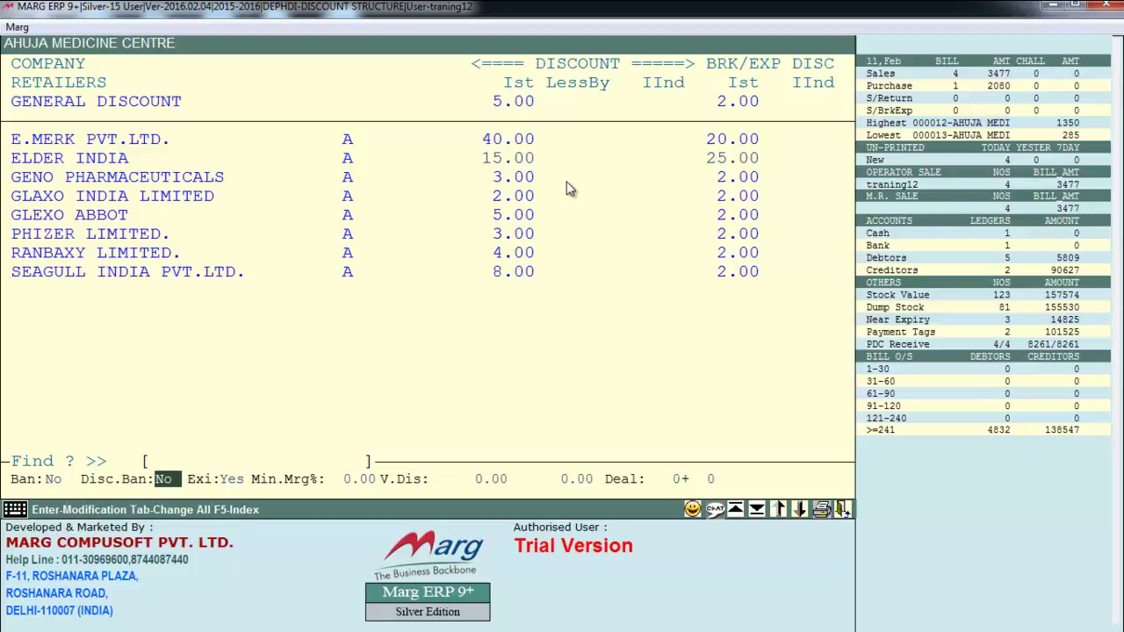
{"action": "key", "text": "Return"}
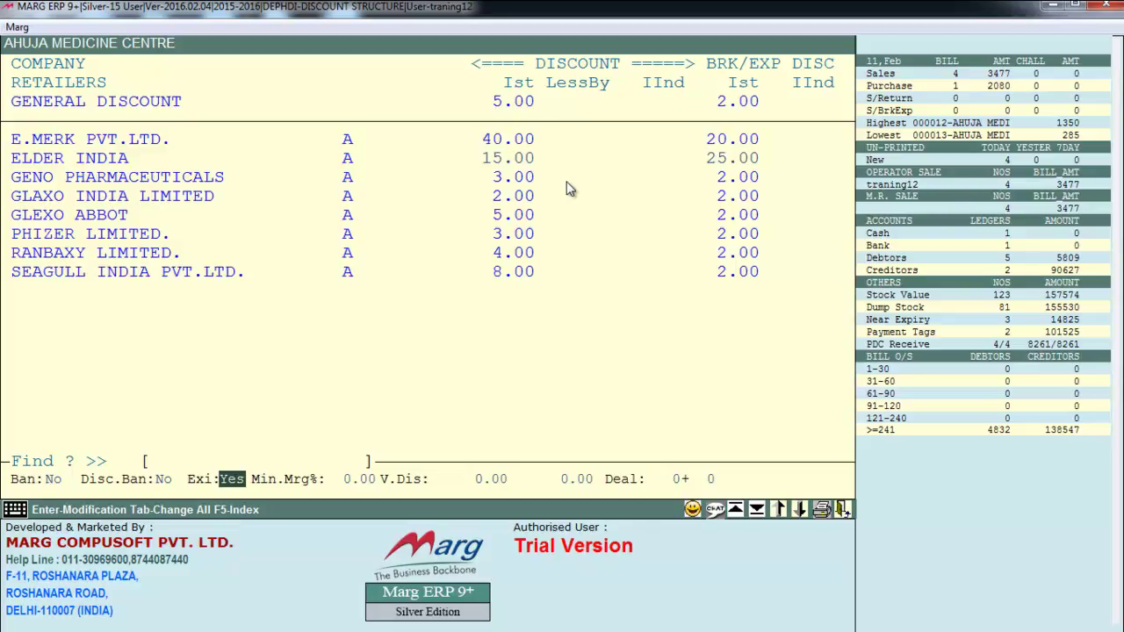
{"action": "key", "text": "Return"}
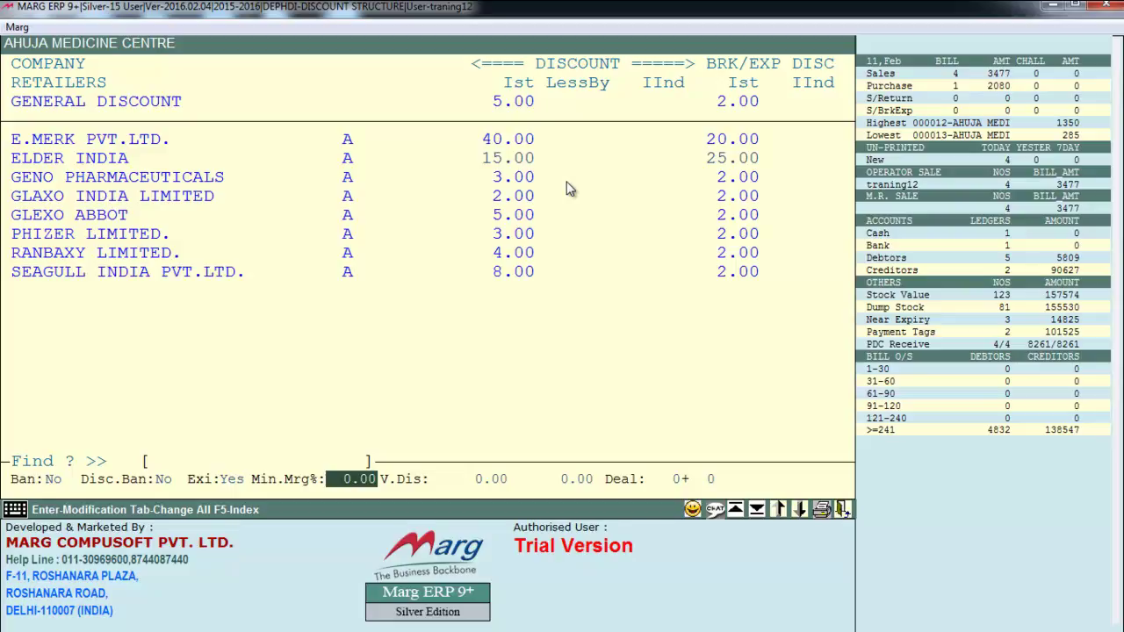
{"action": "key", "text": "Return"}
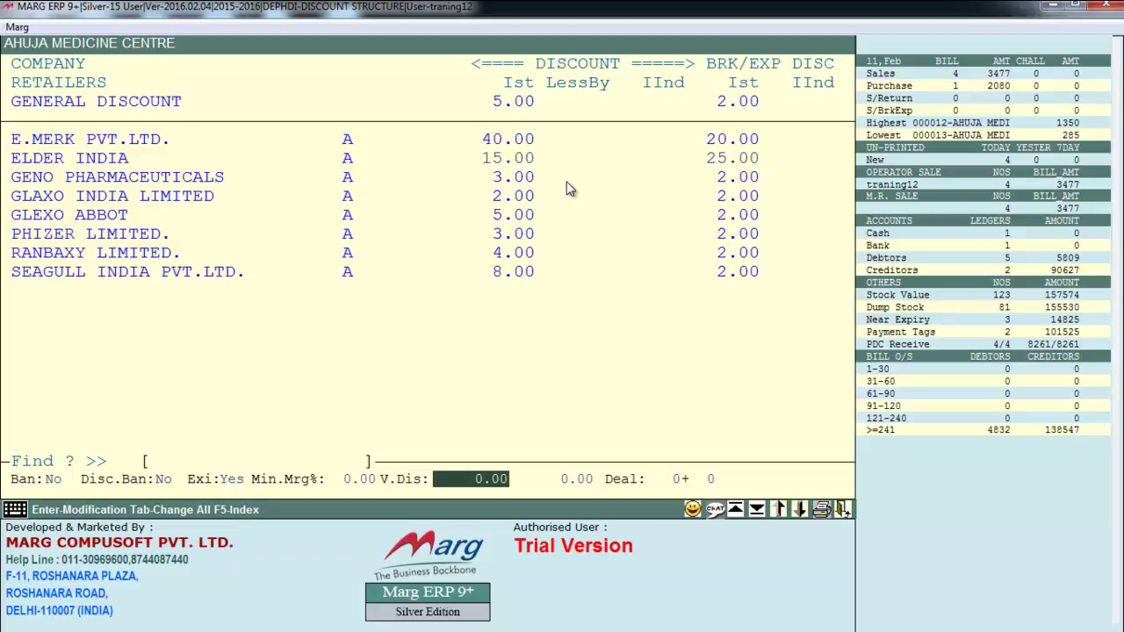
{"action": "key", "text": "Return"}
{"action": "key", "text": "Return"}
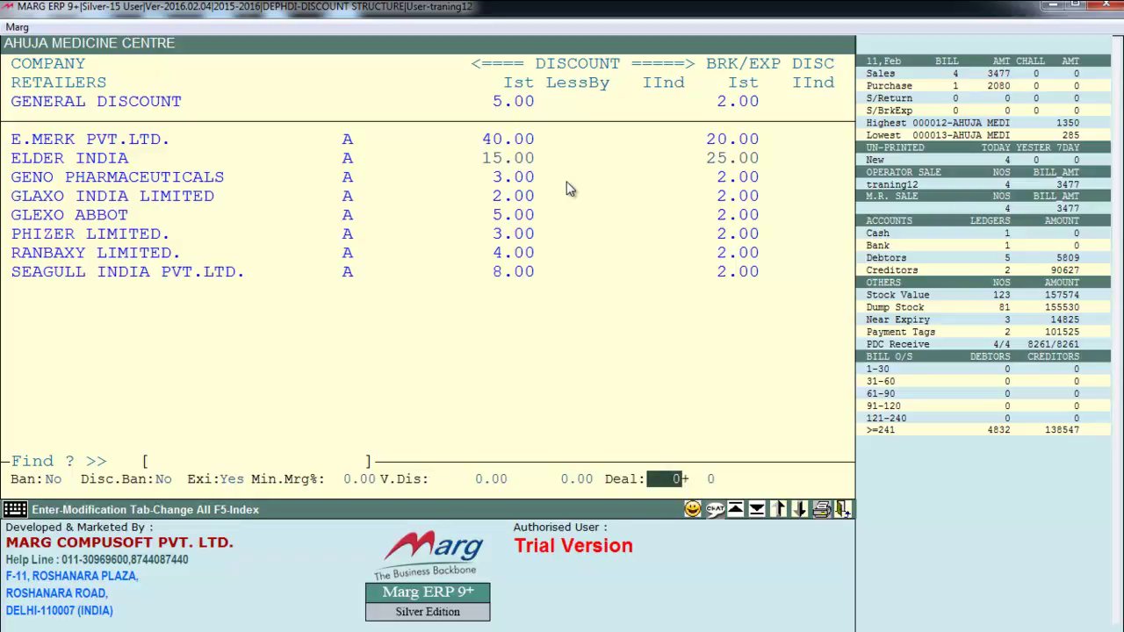
{"action": "key", "text": "Return"}
{"action": "key", "text": "Escape"}
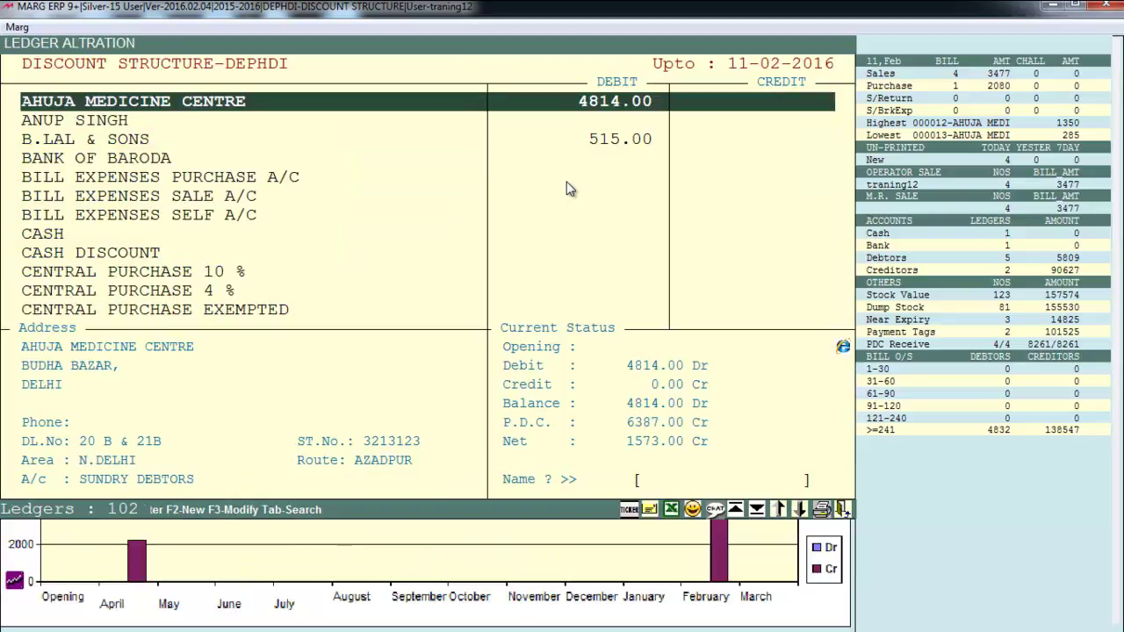
Open the Special Rates of the AHUJA MEDICINE CENTRE ledger for all items
{"action": "key", "text": "Return"}
{"action": "key", "text": "Down"}
{"action": "key", "text": "Down"}
{"action": "key", "text": "Down"}
{"action": "key", "text": "Down"}
{"action": "key", "text": "Down"}
{"action": "key", "text": "Down"}
{"action": "key", "text": "Down"}
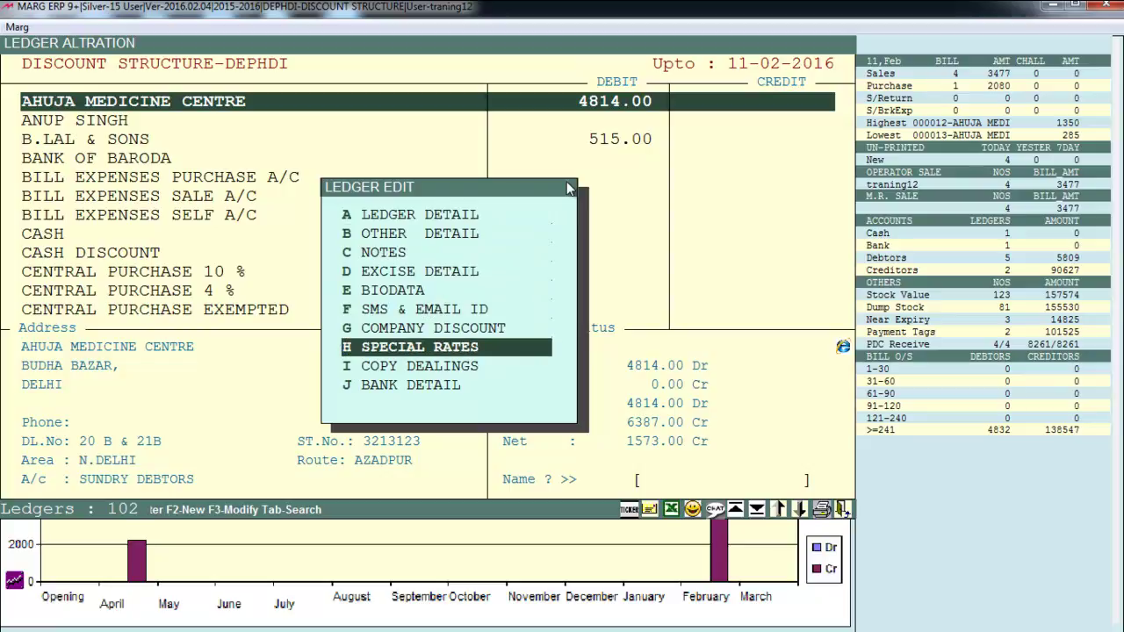
{"action": "key", "text": "Return"}
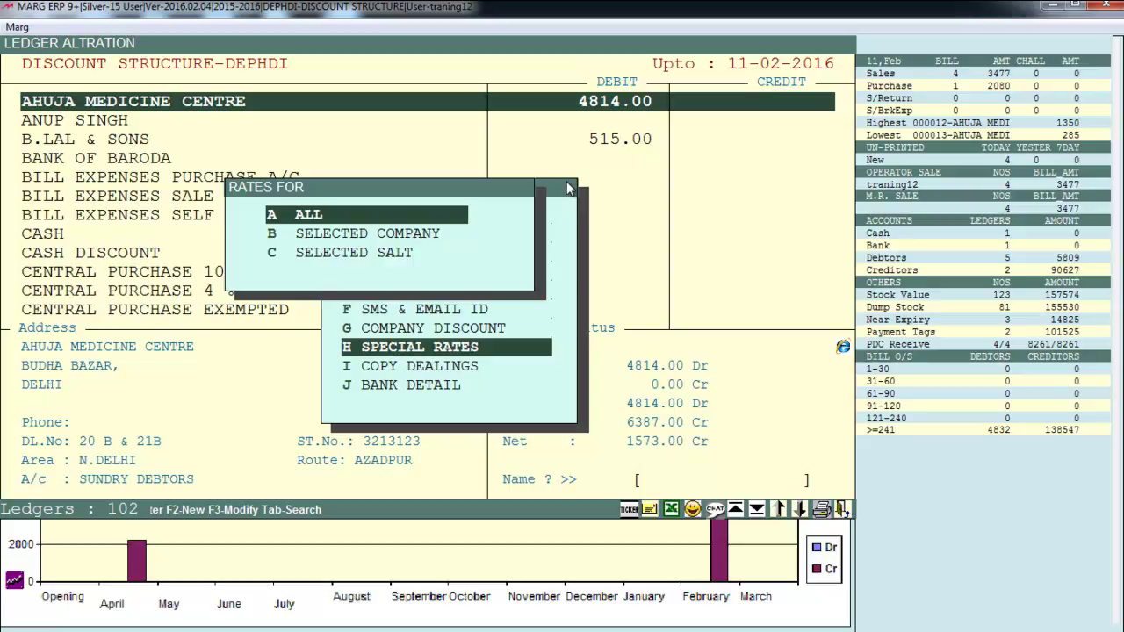
{"action": "key", "text": "Down"}
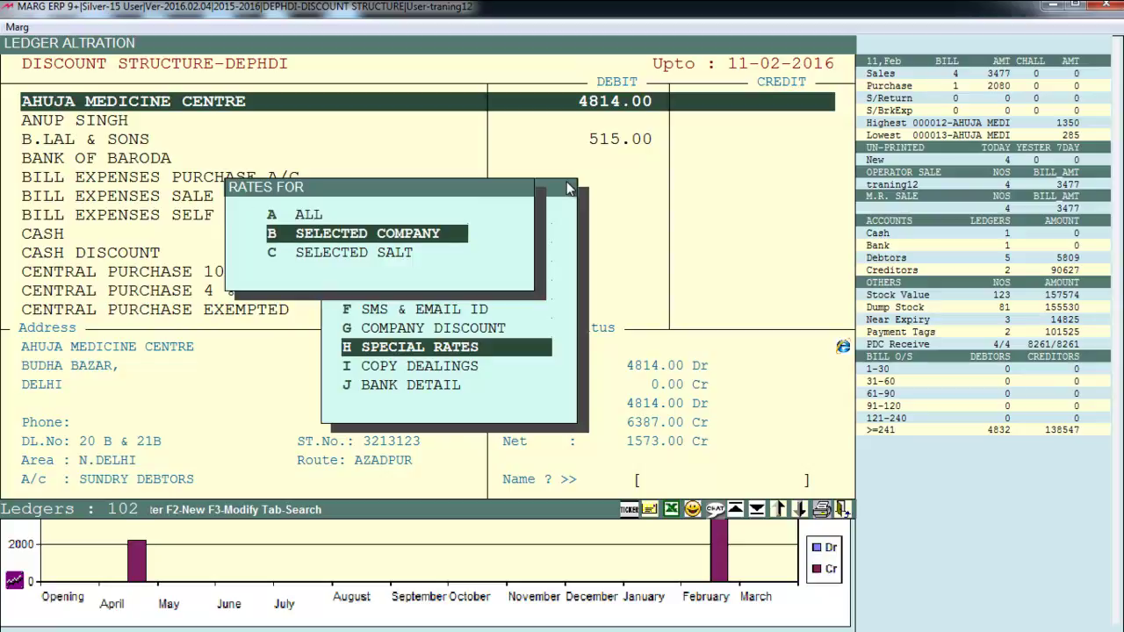
{"action": "key", "text": "Down"}
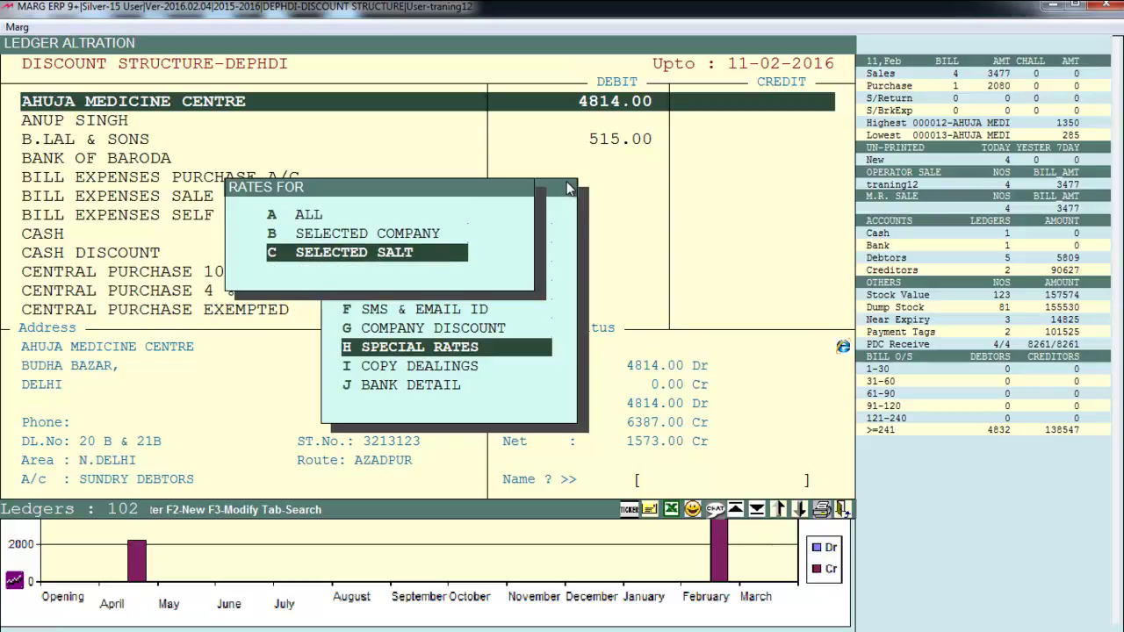
{"action": "key", "text": "Down"}
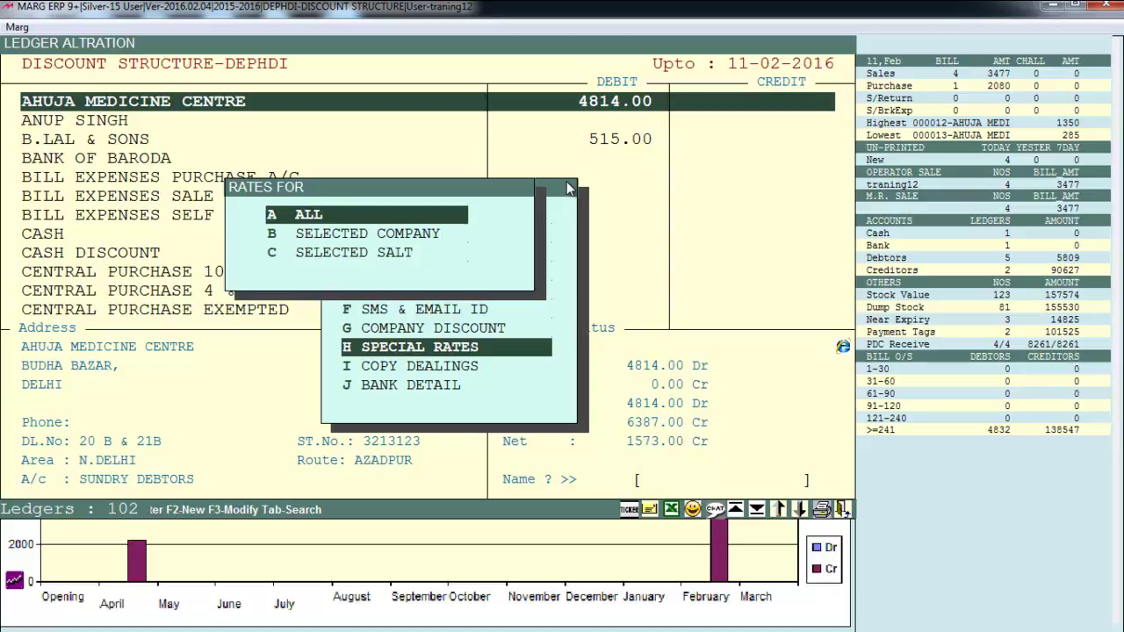
{"action": "key", "text": "Return"}
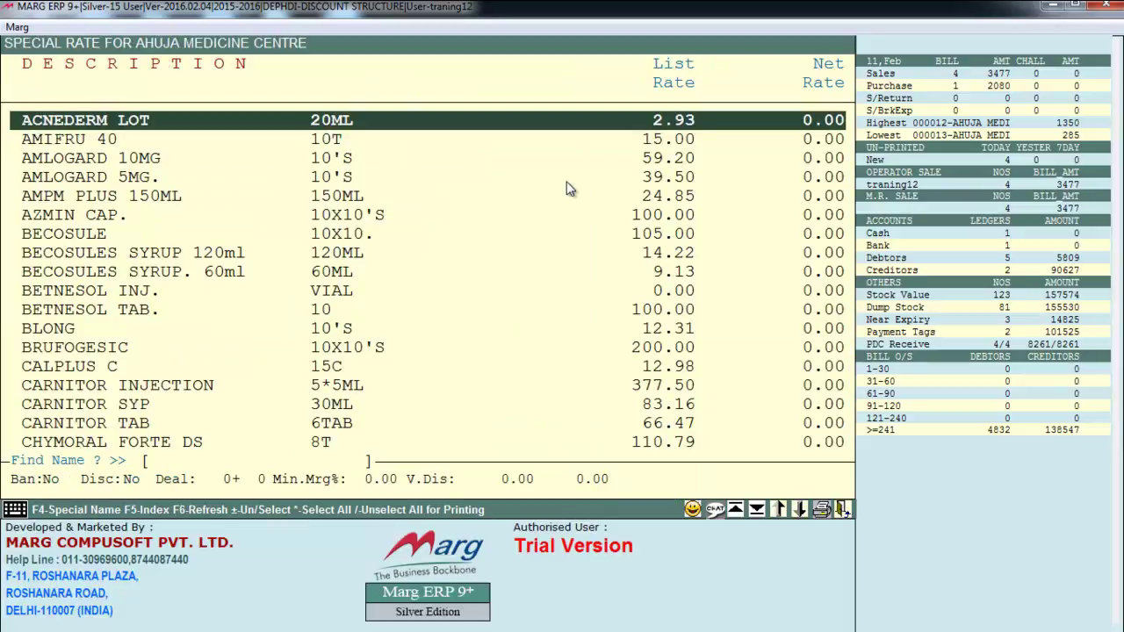
Look through the first items of the special rate list with their list and net rates
{"action": "key", "text": "Down"}
{"action": "key", "text": "Down"}
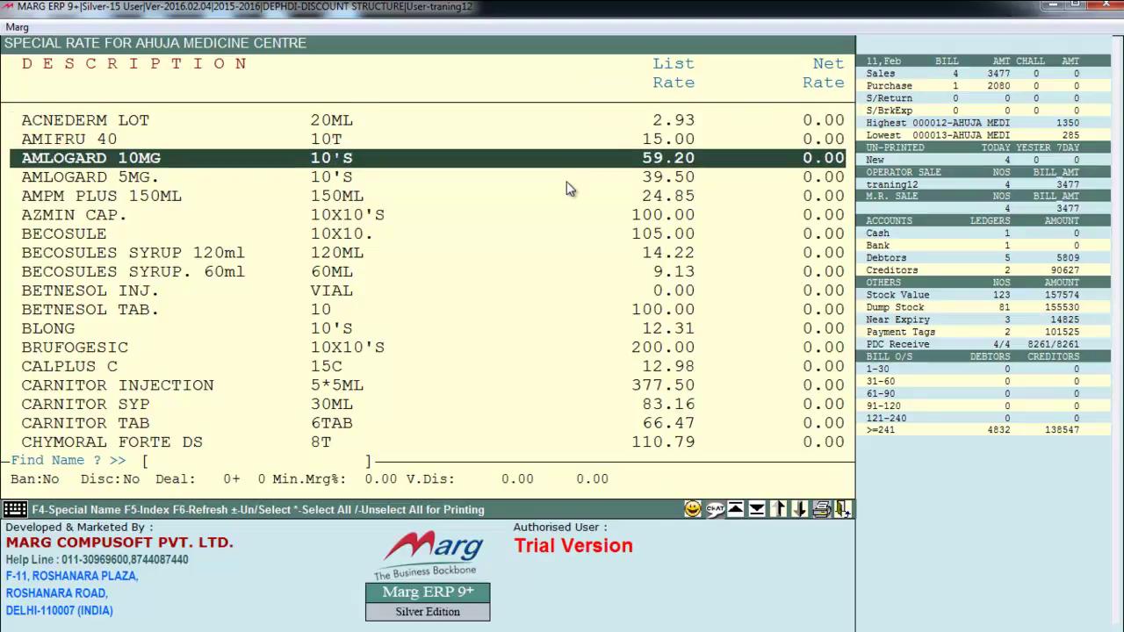
{"action": "key", "text": "Down"}
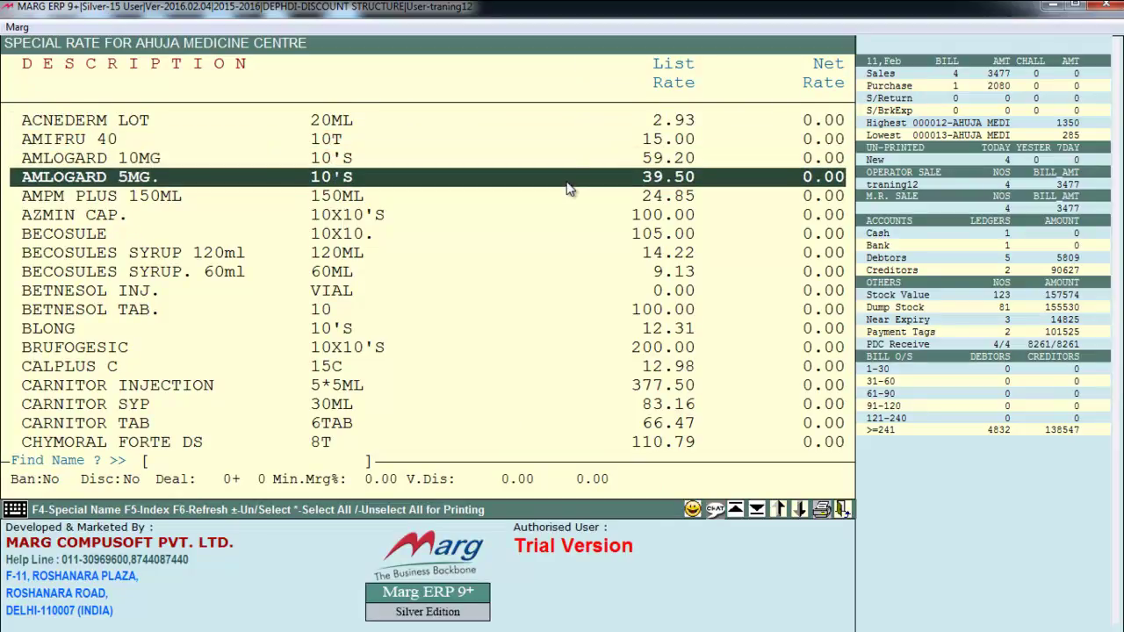
{"action": "key", "text": "Down"}
{"action": "key", "text": "Down"}
{"action": "key", "text": "Down"}
{"action": "key", "text": "Up"}
{"action": "key", "text": "Up"}
{"action": "key", "text": "Up"}
{"action": "key", "text": "Up"}
{"action": "key", "text": "Up"}
{"action": "key", "text": "Up"}
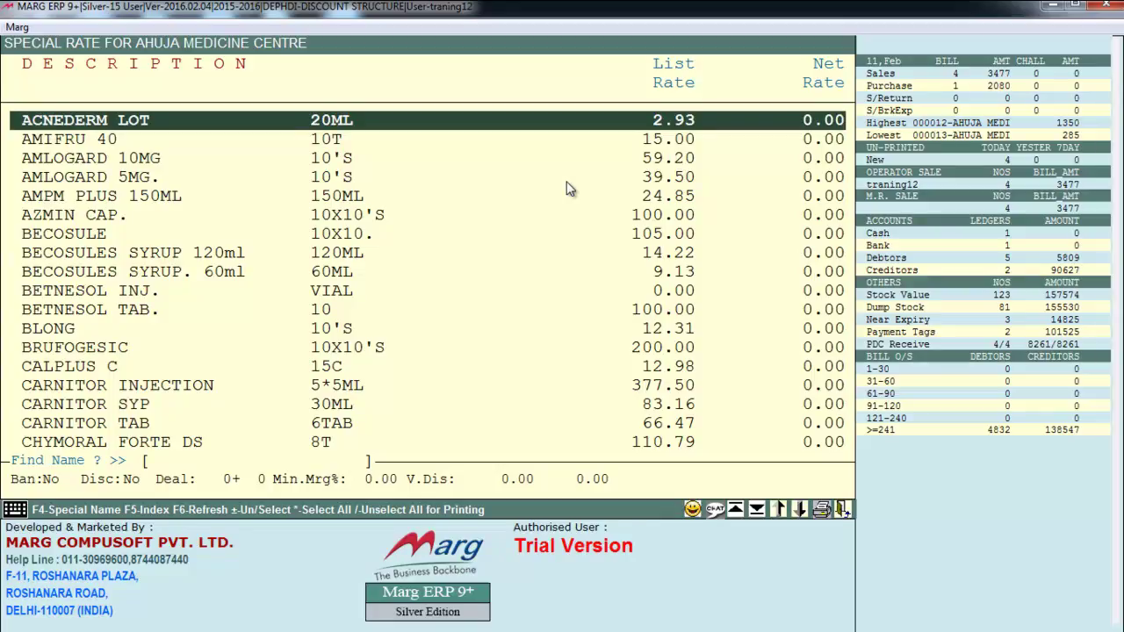
Set the Net Rate of ACNEDERM LOT 20ML to 200.00 and leave the special rate list
{"action": "key", "text": "Return"}
{"action": "type", "text": "2"}
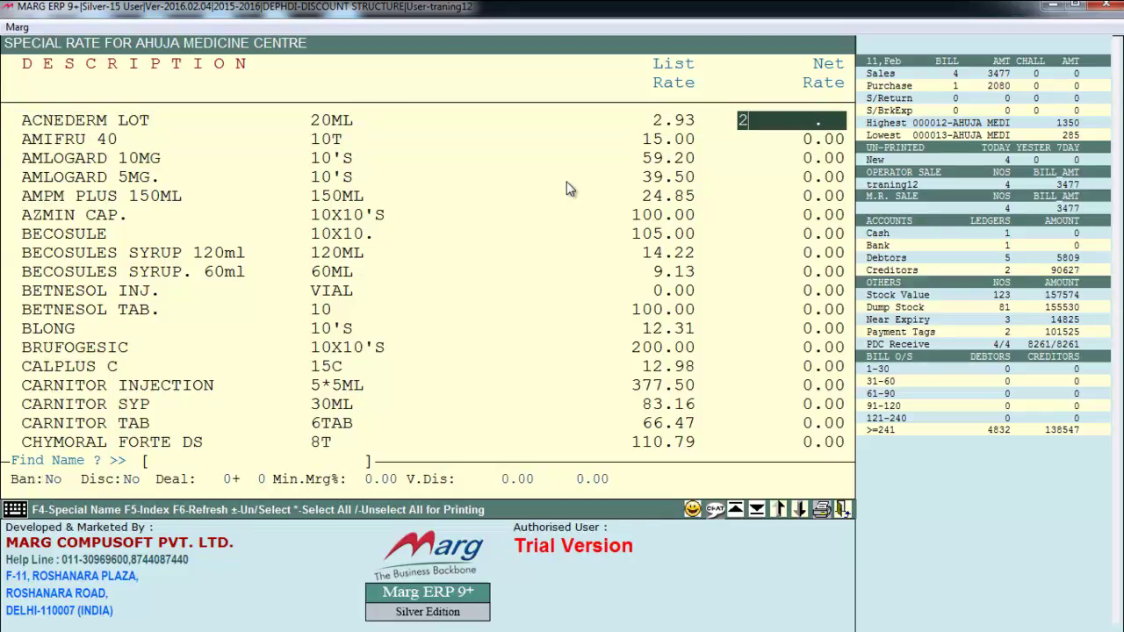
{"action": "type", "text": "00"}
{"action": "key", "text": "Return"}
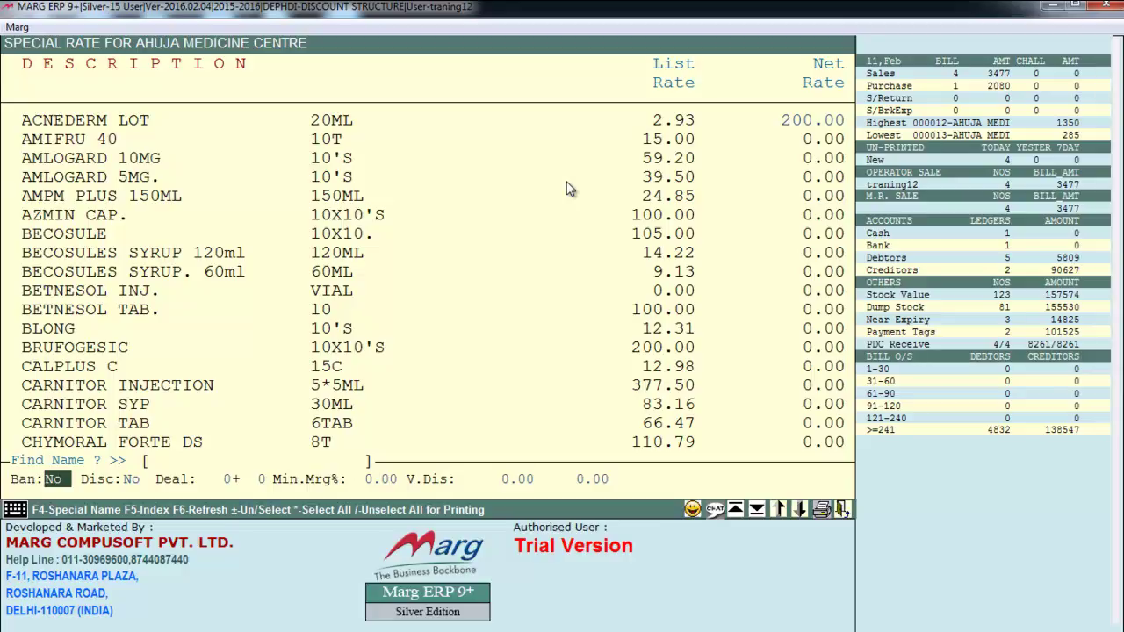
{"action": "key", "text": "Down"}
{"action": "key", "text": "Escape"}
Copy the dealings from B.LAL & SONS to AHUJA MEDICINE CENTRE, confirming with Yes
{"action": "key", "text": "Down"}
{"action": "key", "text": "Down"}
{"action": "key", "text": "Down"}
{"action": "key", "text": "Down"}
{"action": "key", "text": "Down"}
{"action": "key", "text": "Down"}
{"action": "key", "text": "Down"}
{"action": "key", "text": "Down"}
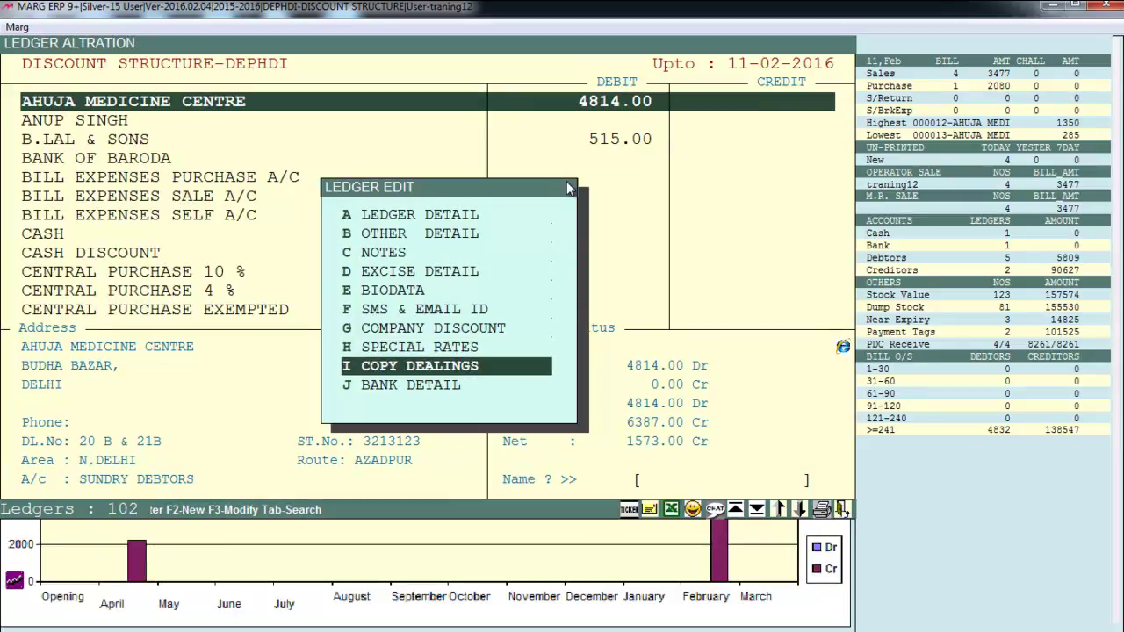
{"action": "key", "text": "alt+Tab"}
{"action": "key", "text": "Return"}
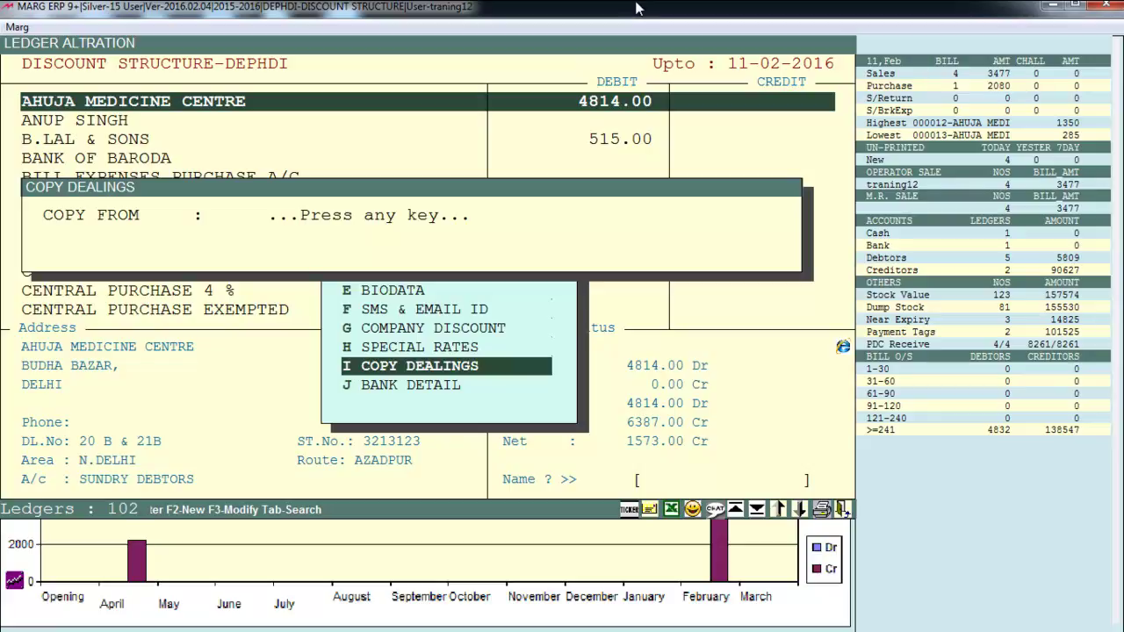
{"action": "key", "text": "Return"}
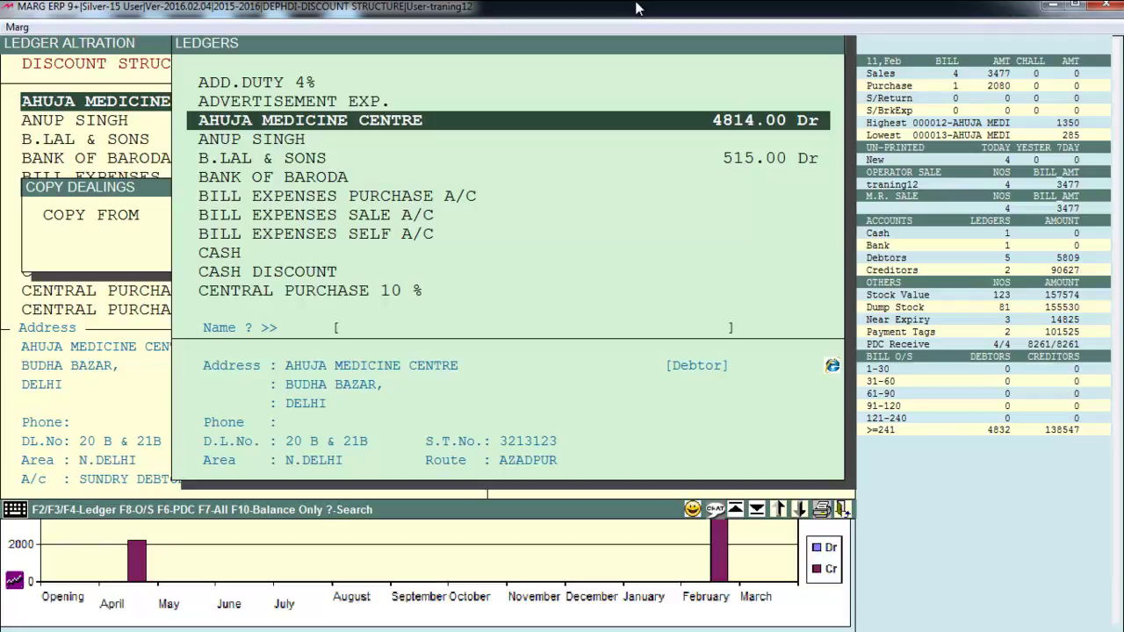
{"action": "type", "text": "B"}
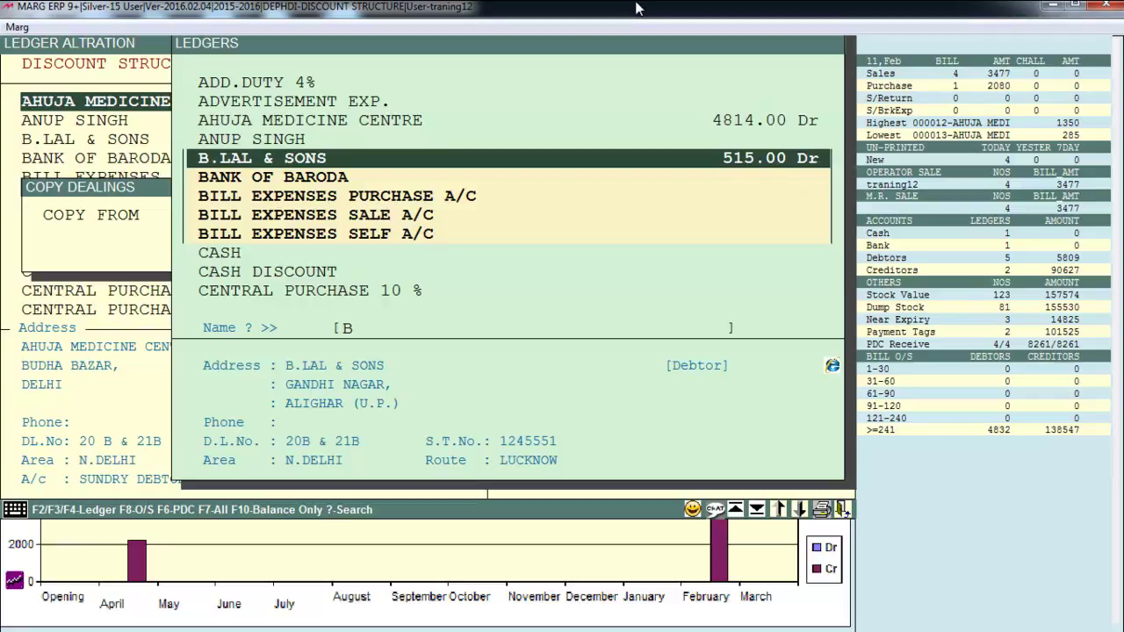
{"action": "key", "text": "Return"}
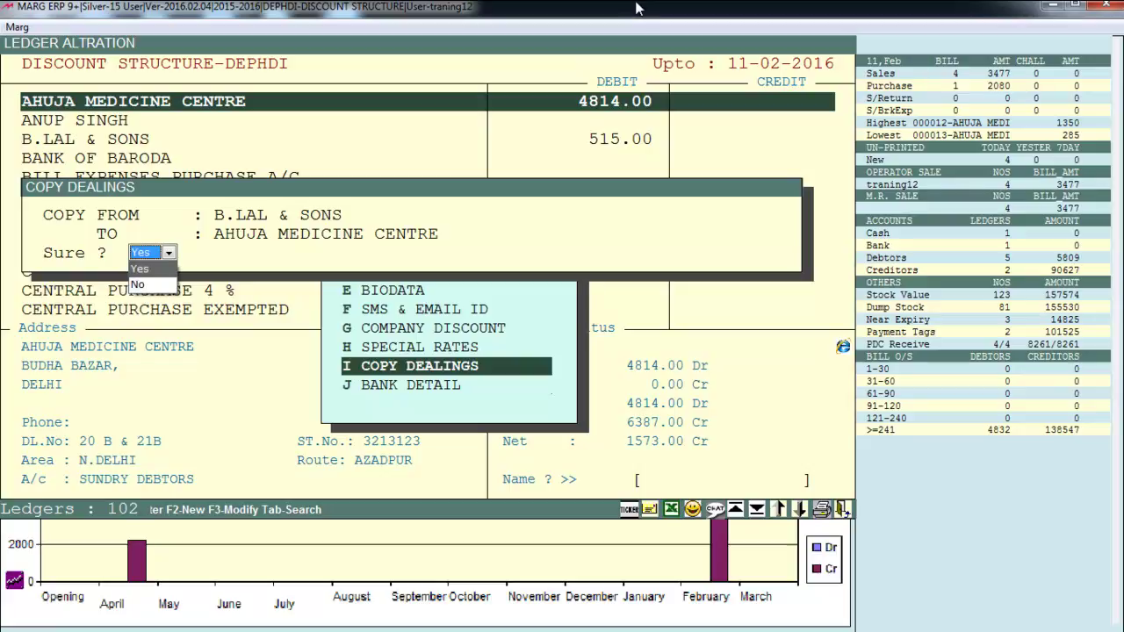
{"action": "key", "text": "Return"}
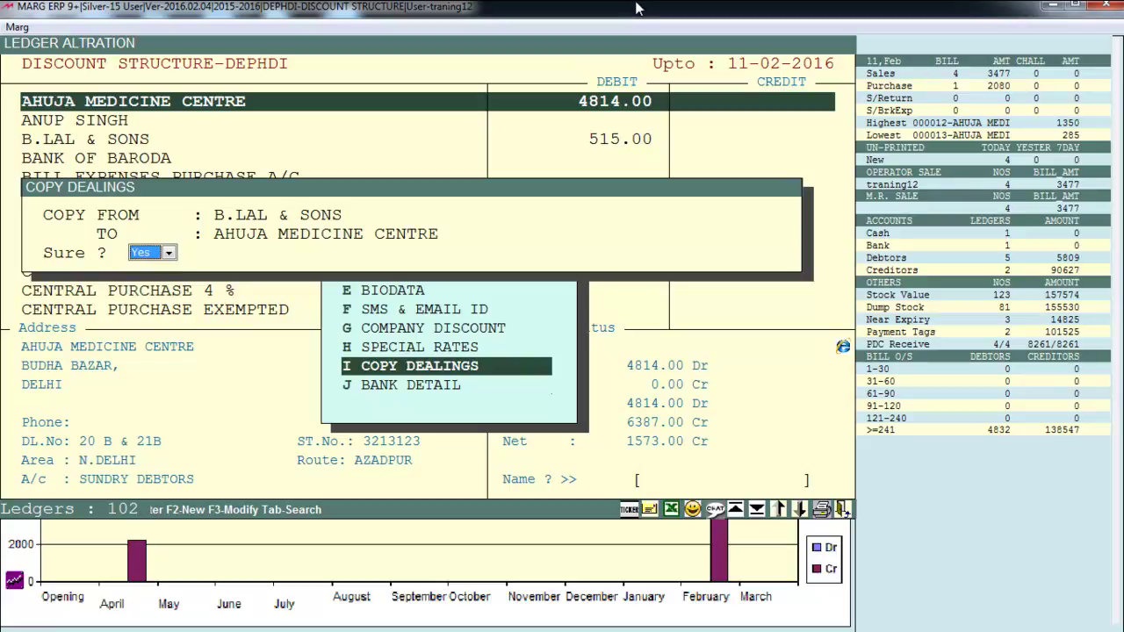
{"action": "key", "text": "Return"}
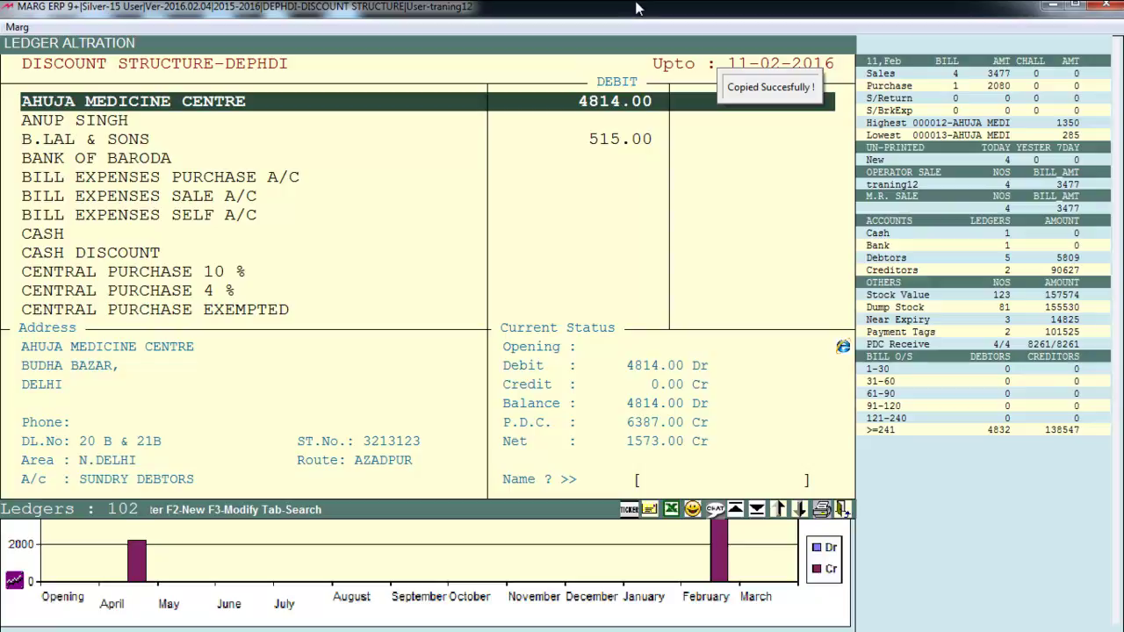
View the ledger's empty Bank Detail form and return to the list of ledger edit options
{"action": "key", "text": "Return"}
{"action": "key", "text": "Up"}
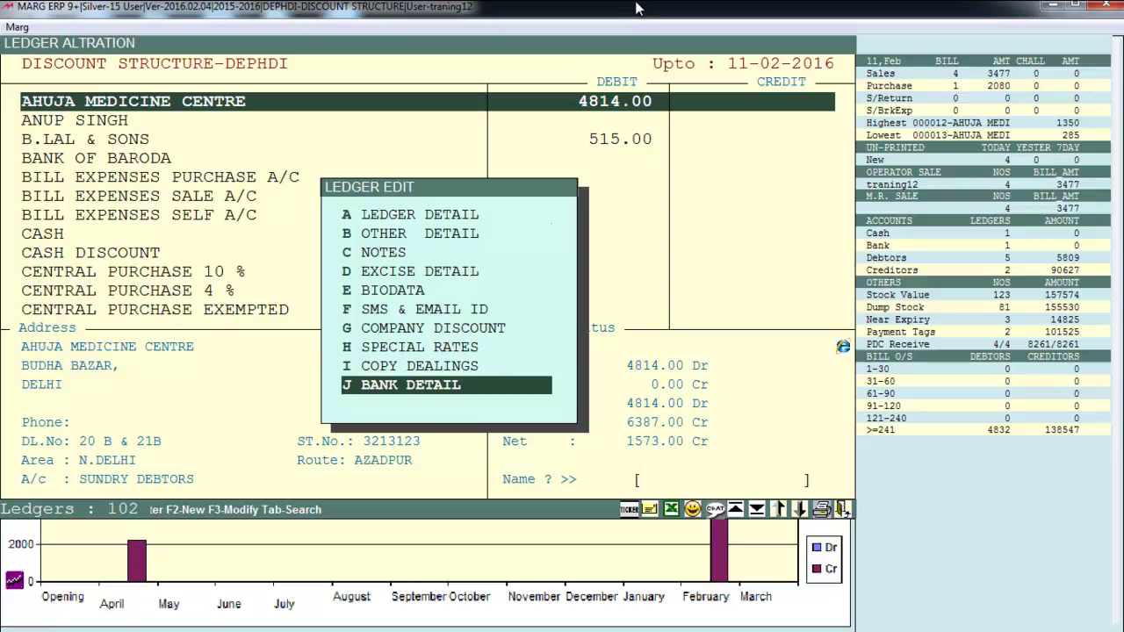
{"action": "key", "text": "Return"}
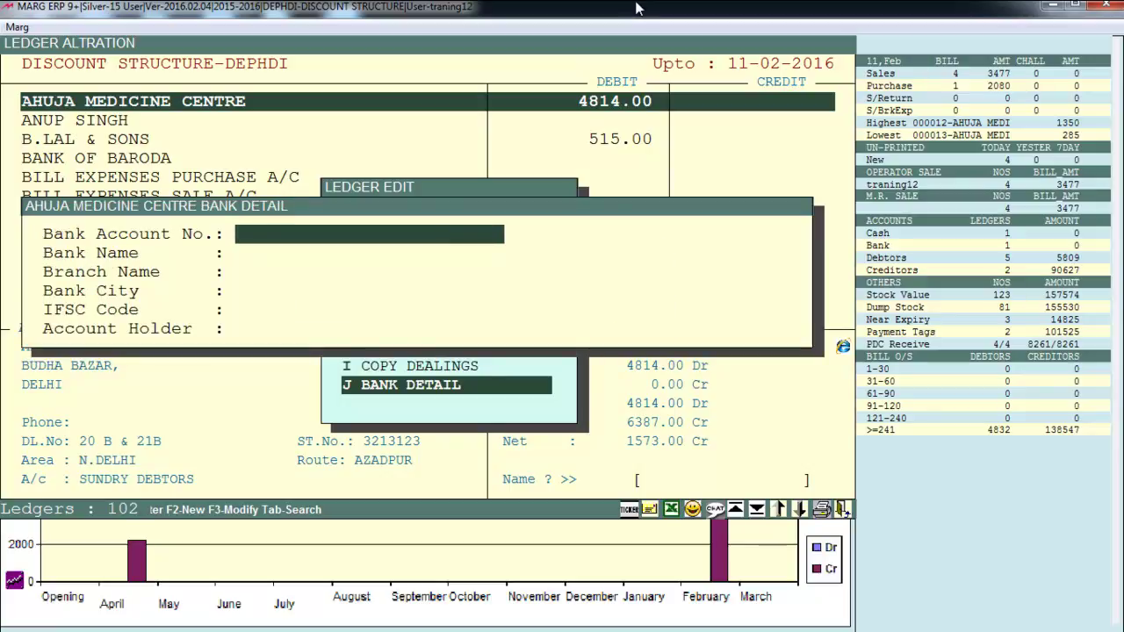
{"action": "key", "text": "Up"}
{"action": "key", "text": "Return"}
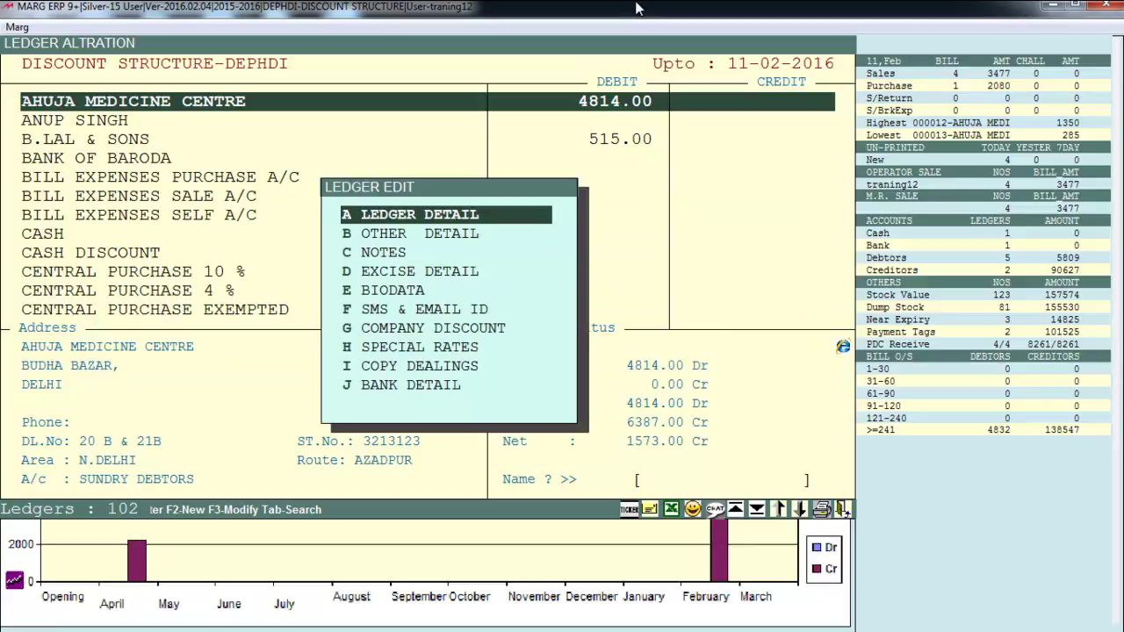